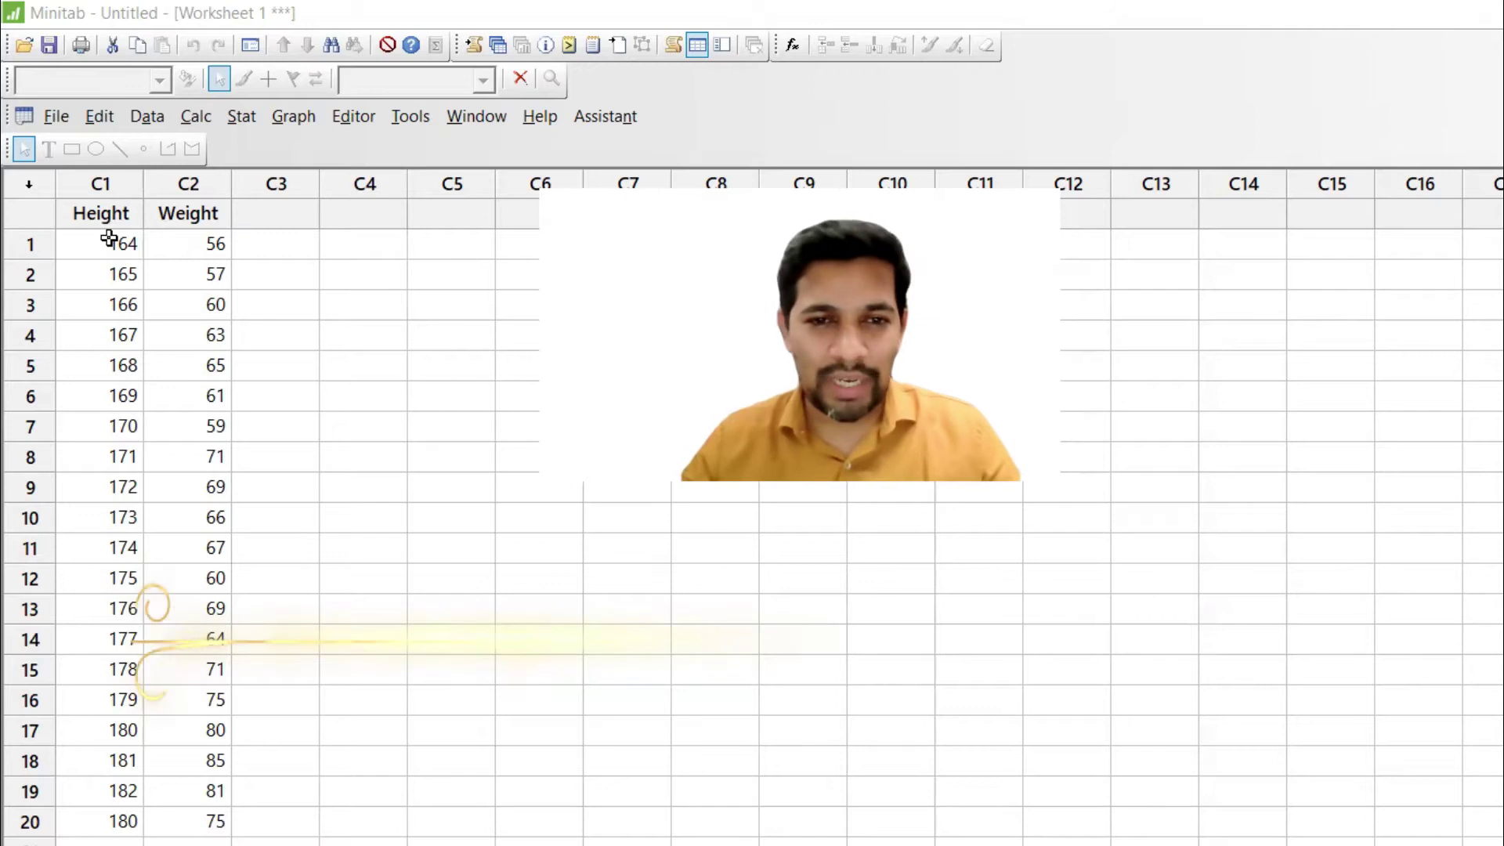
Step: Highlight the Height and Weight columns and their twenty data values in Minitab
left_click(95, 212)
left_click(172, 213)
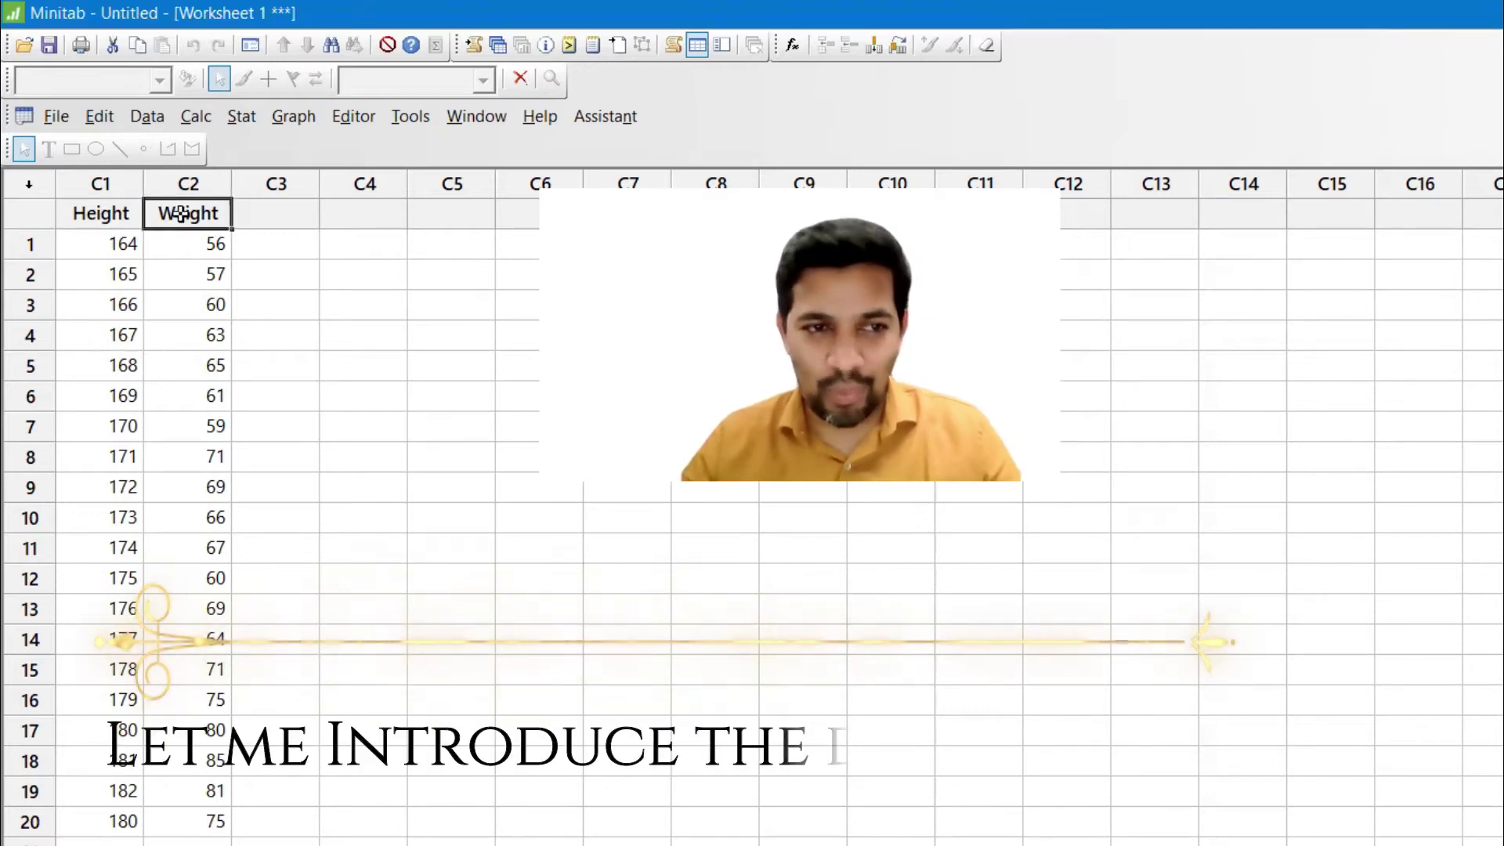
left_click(109, 243)
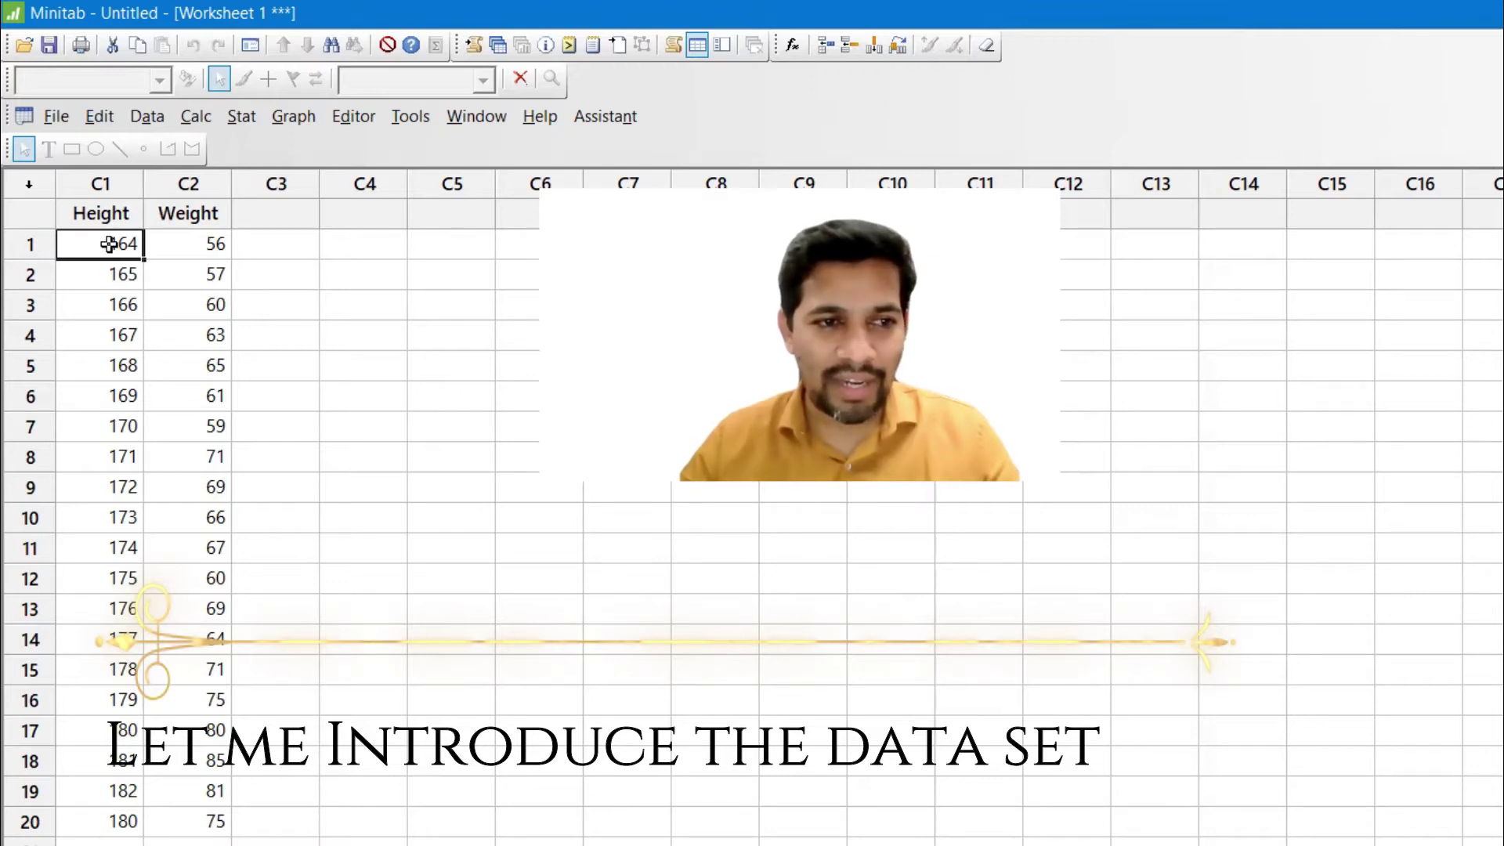
left_click_drag(110, 242, 67, 793)
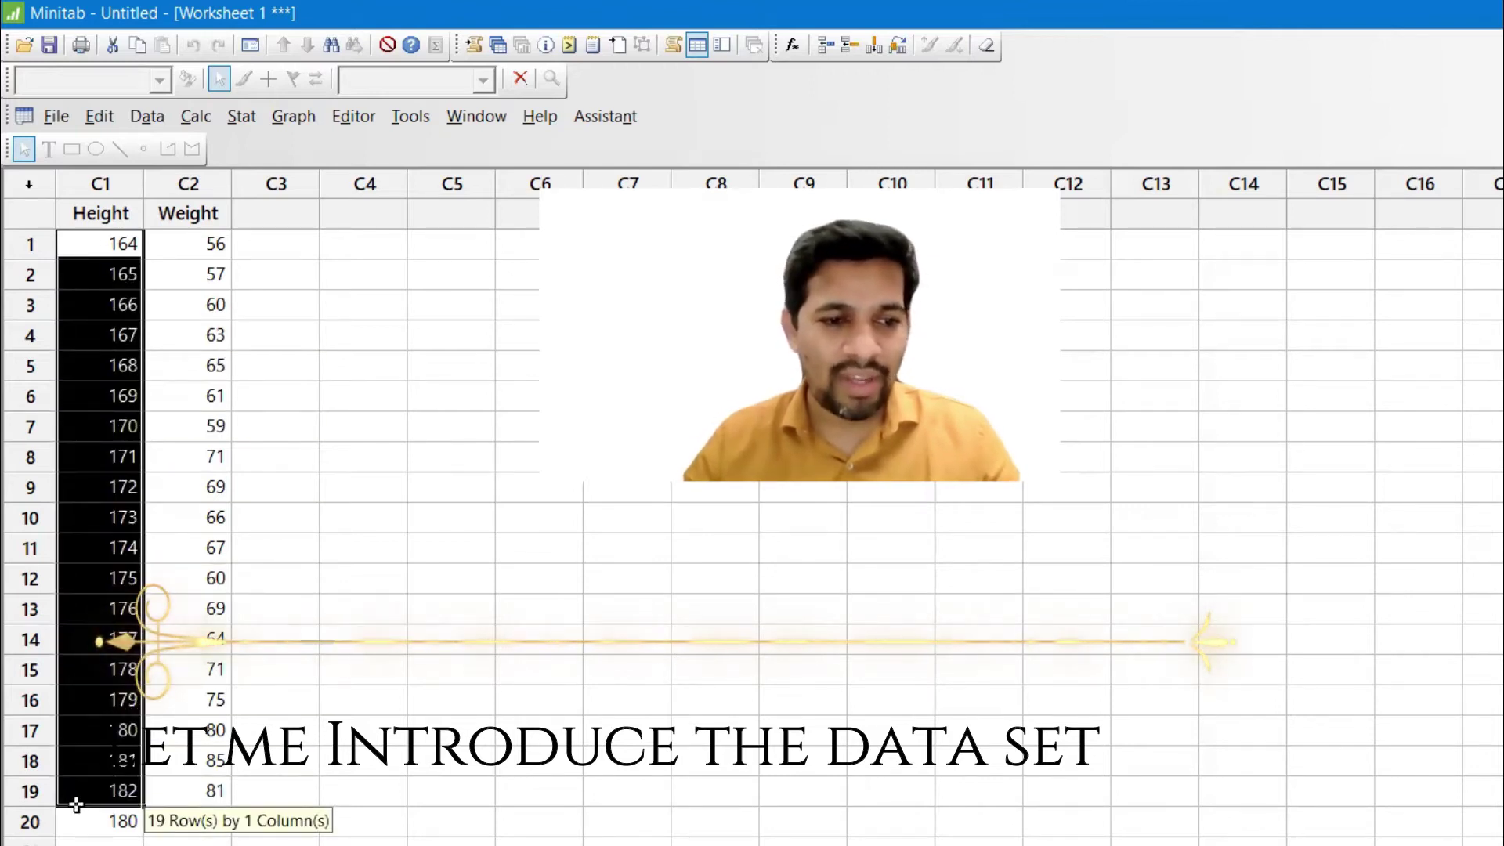
left_click_drag(193, 243, 174, 819)
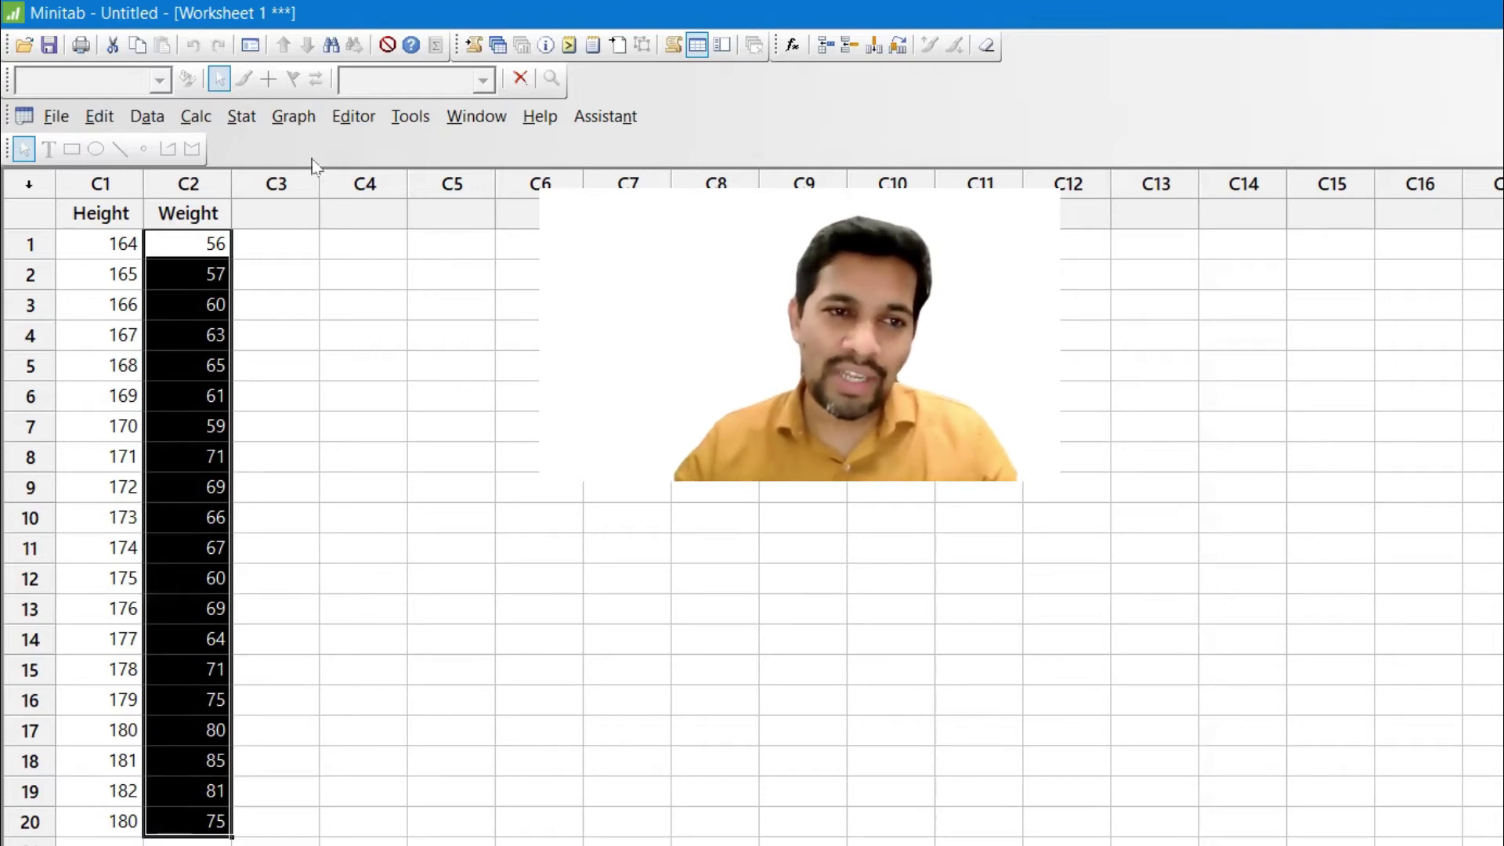
Step: Run a Pearson correlation of Height and Weight, giving r = 0.850, P-Value 0.000
left_click(242, 116)
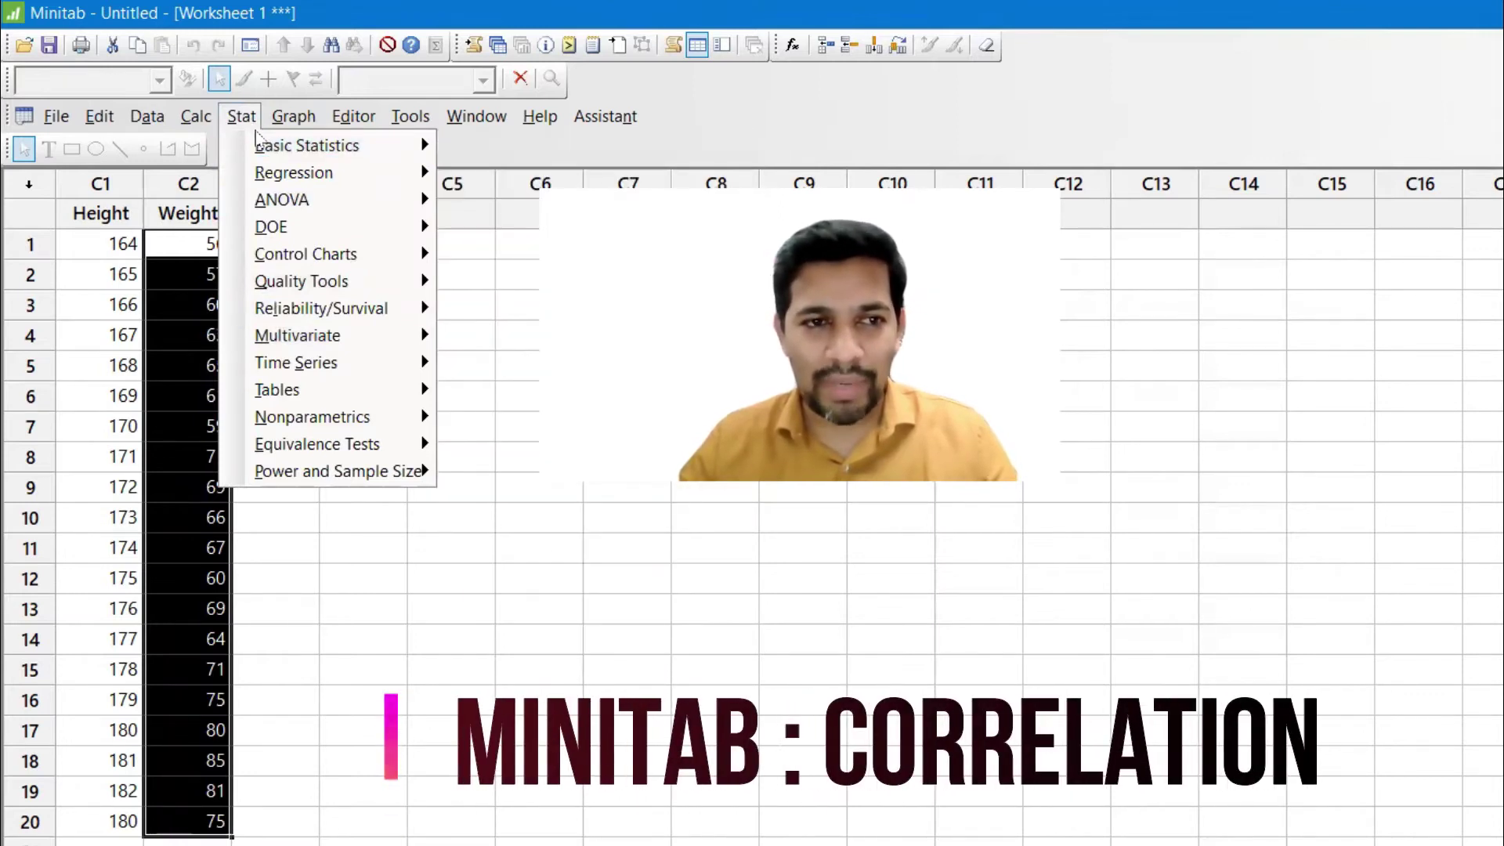
left_click(263, 146)
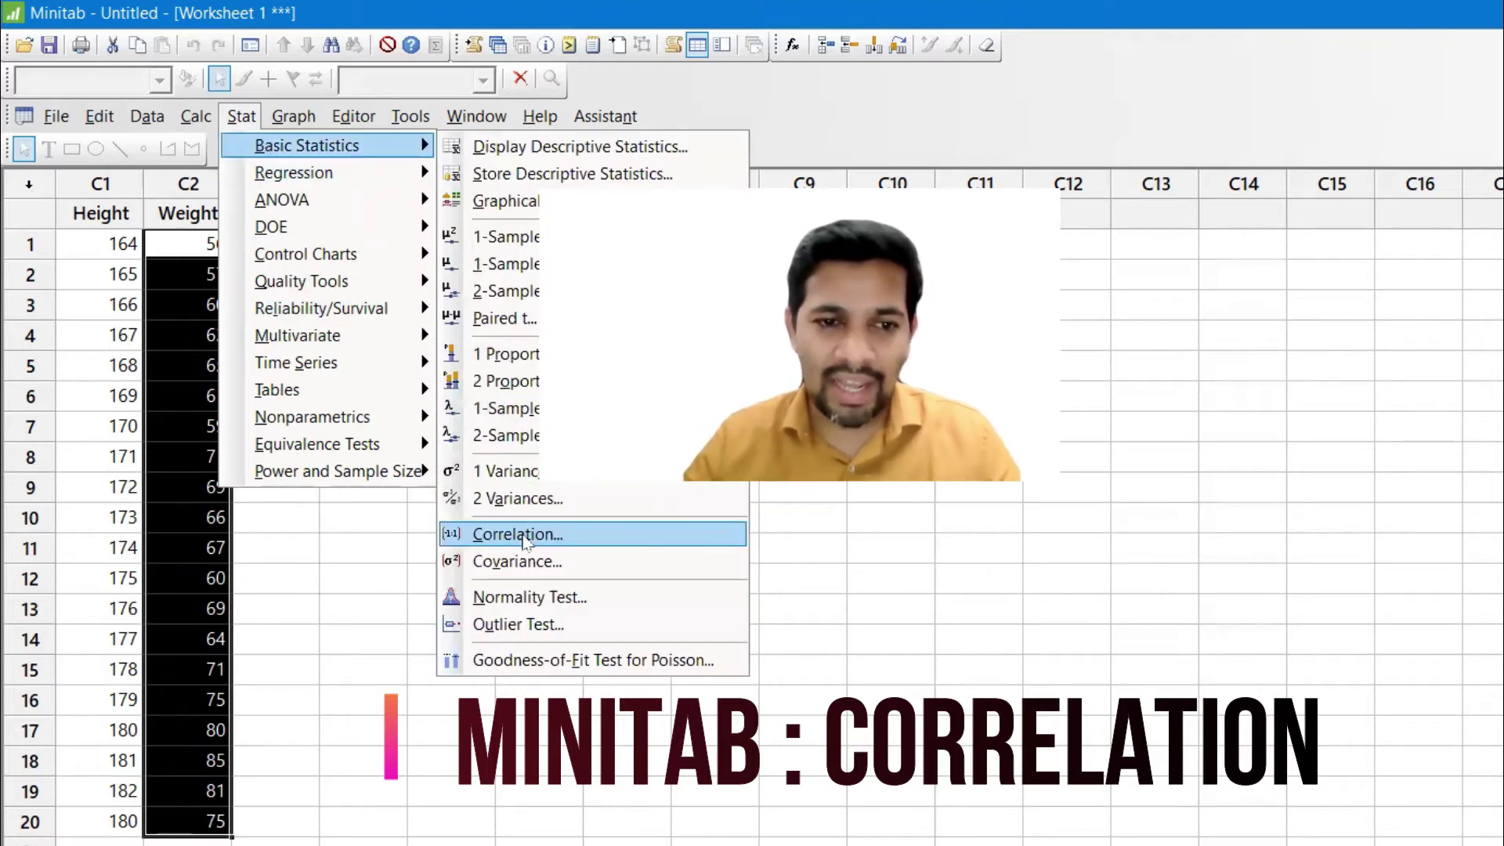
left_click(522, 541)
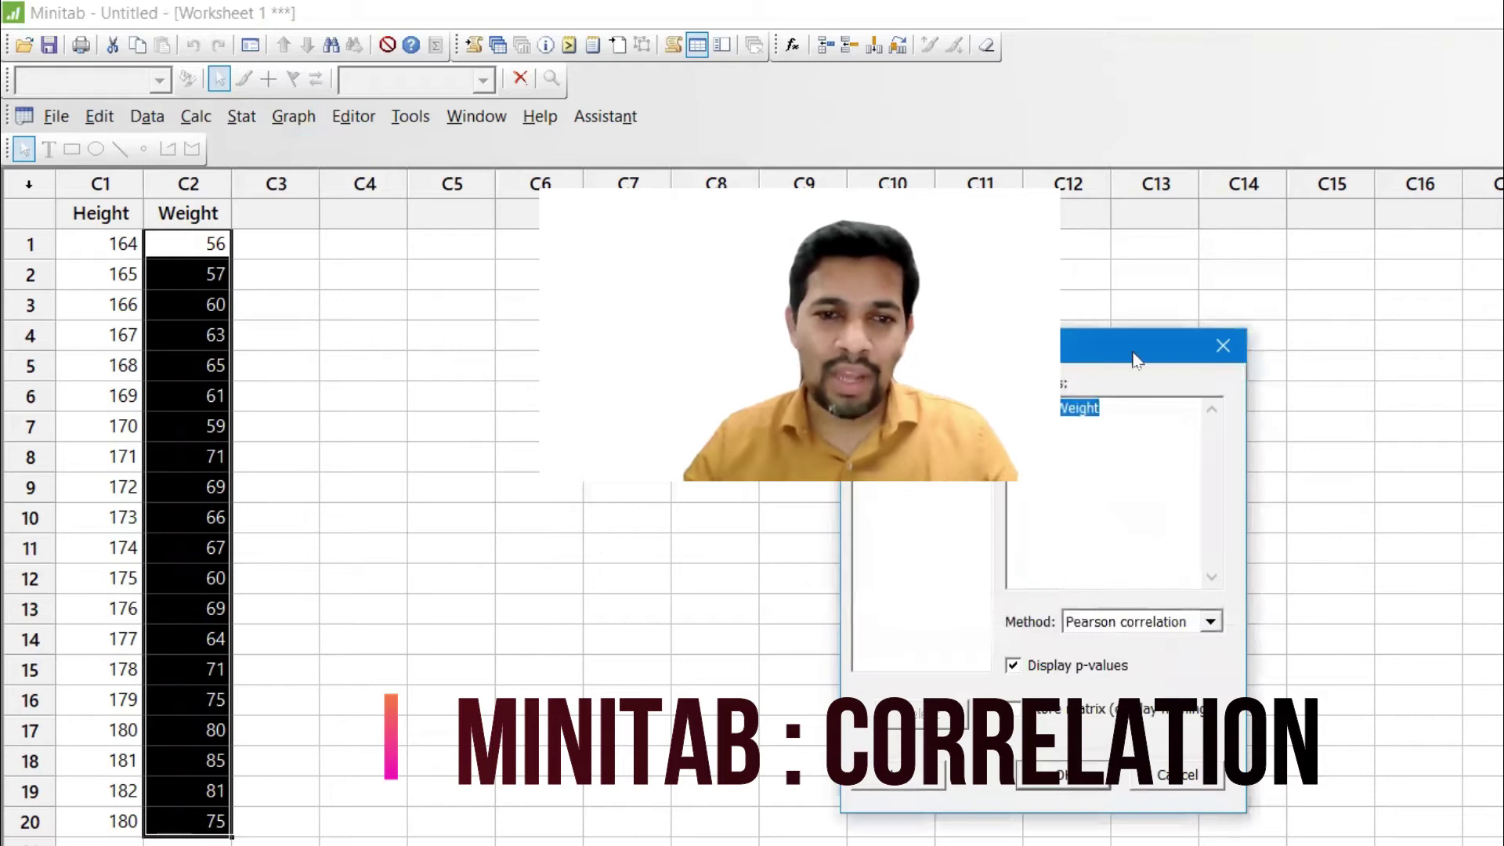
left_click_drag(1136, 359, 538, 365)
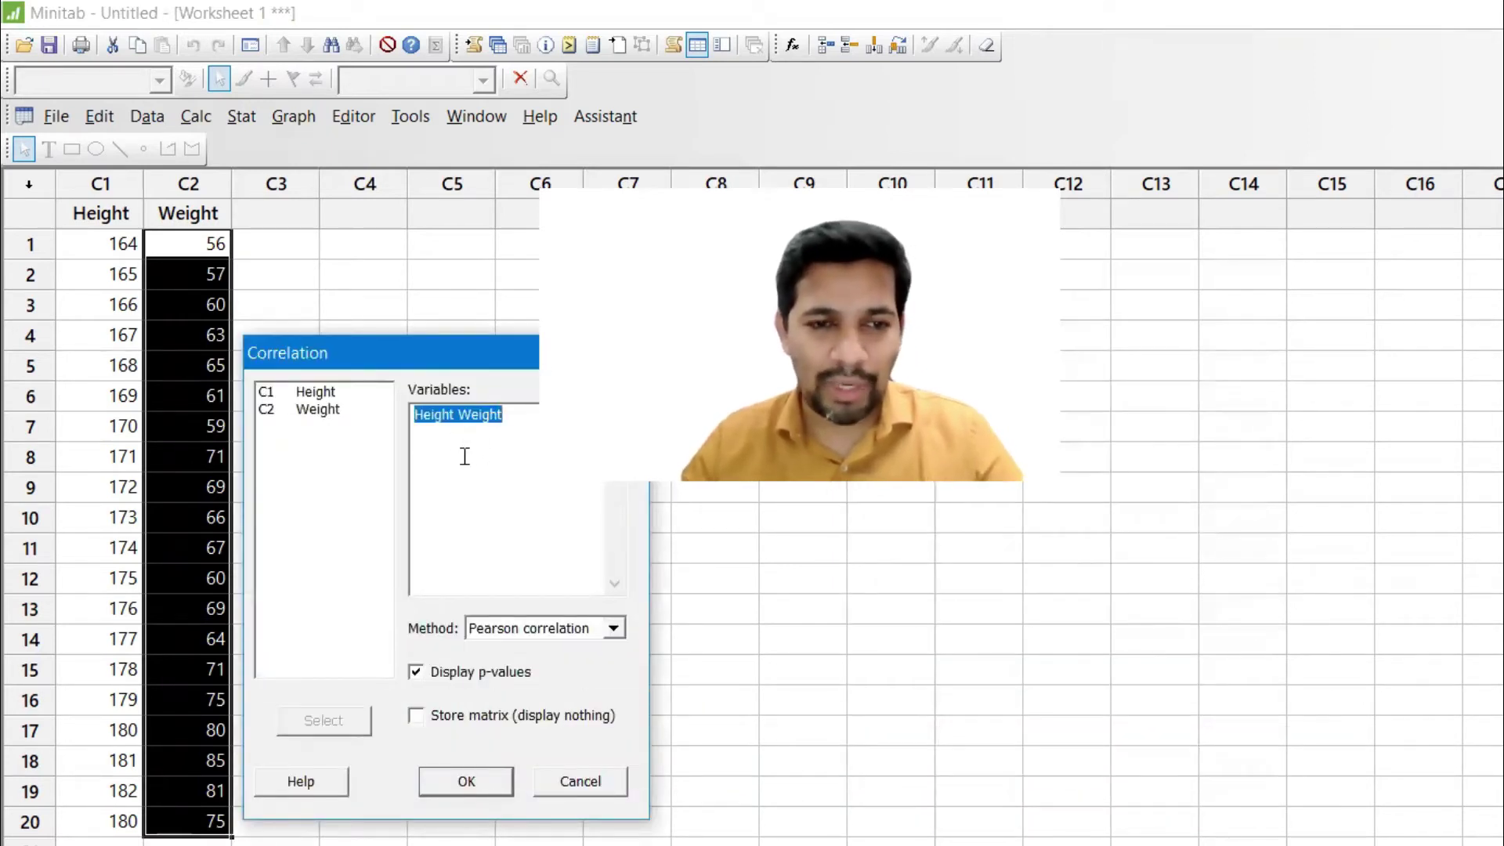
key("Delete")
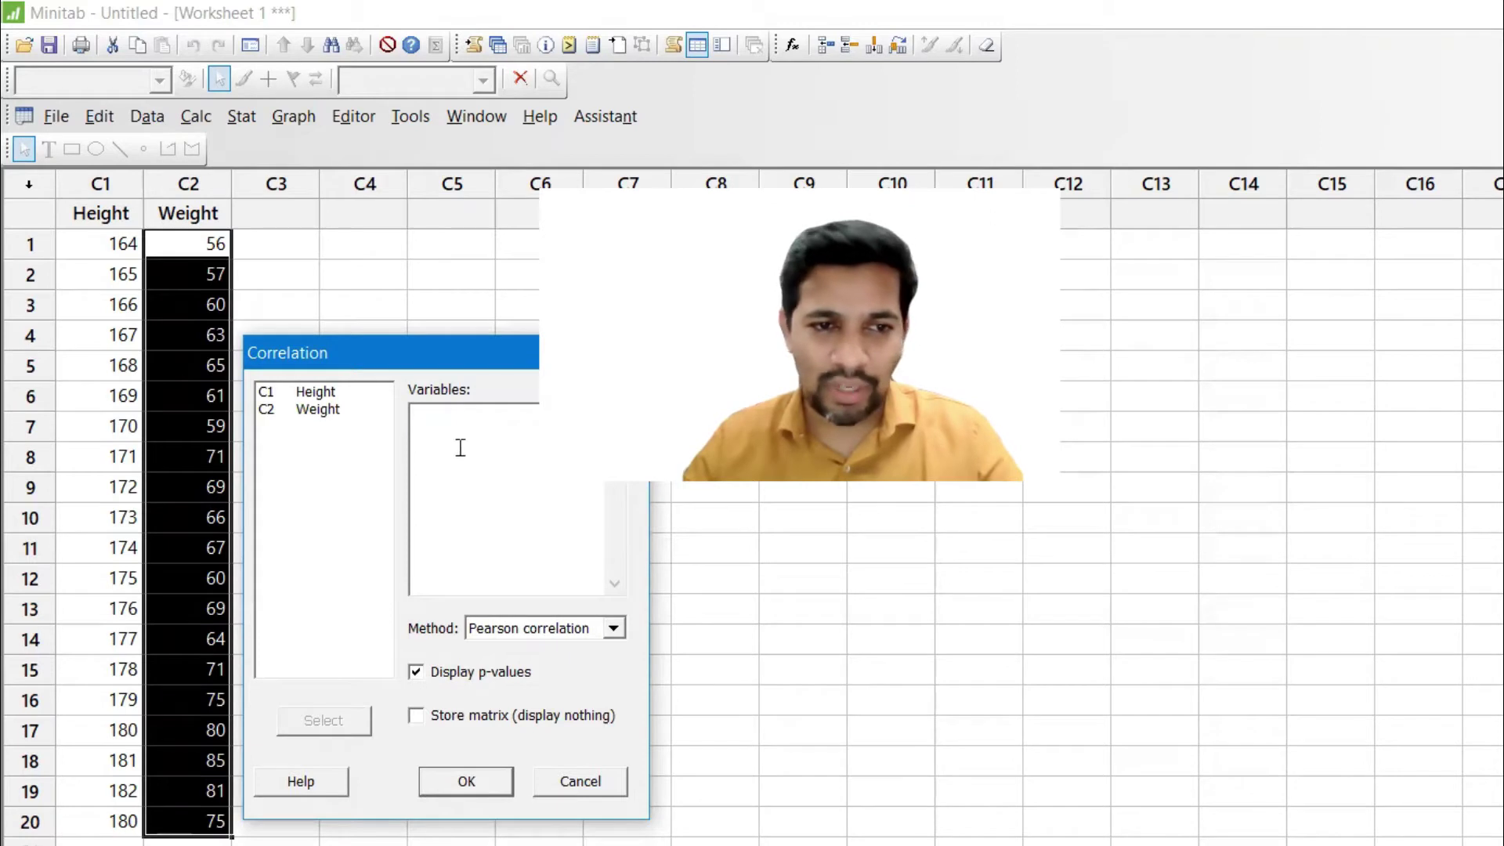
double_click(337, 394)
double_click(335, 410)
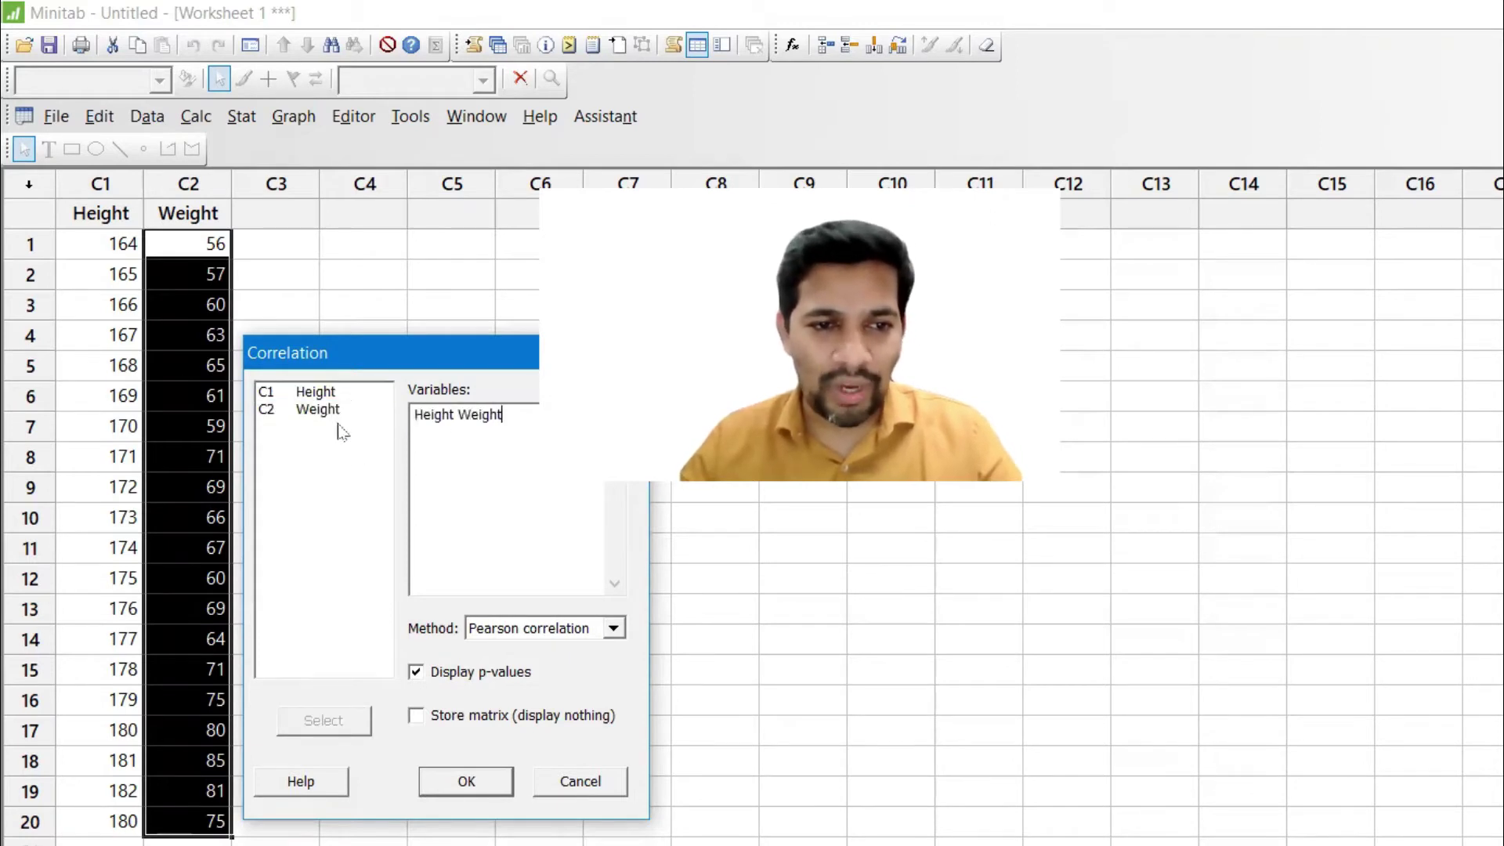
left_click(611, 630)
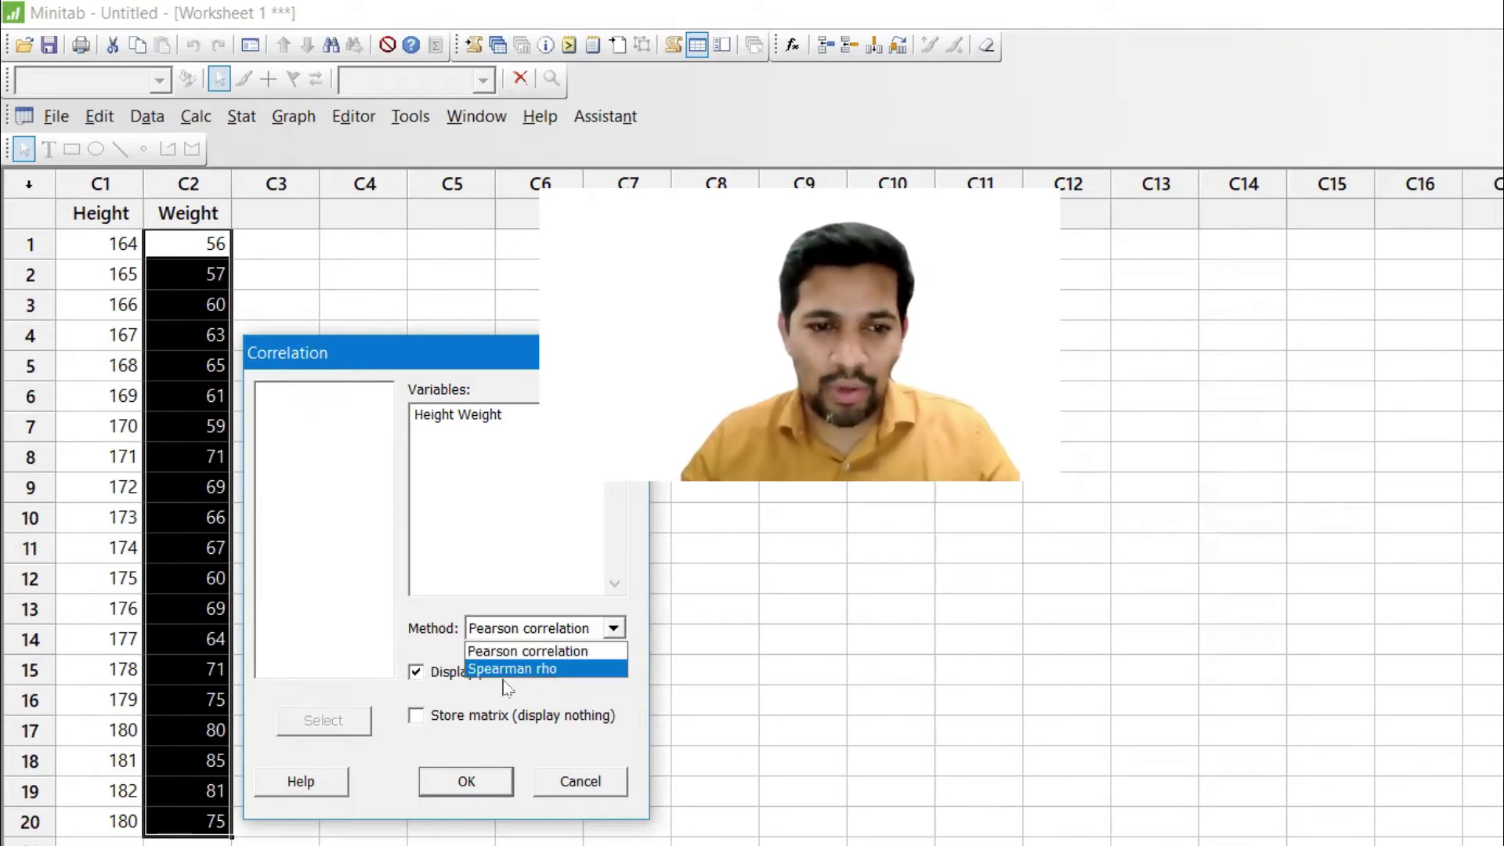
left_click(555, 652)
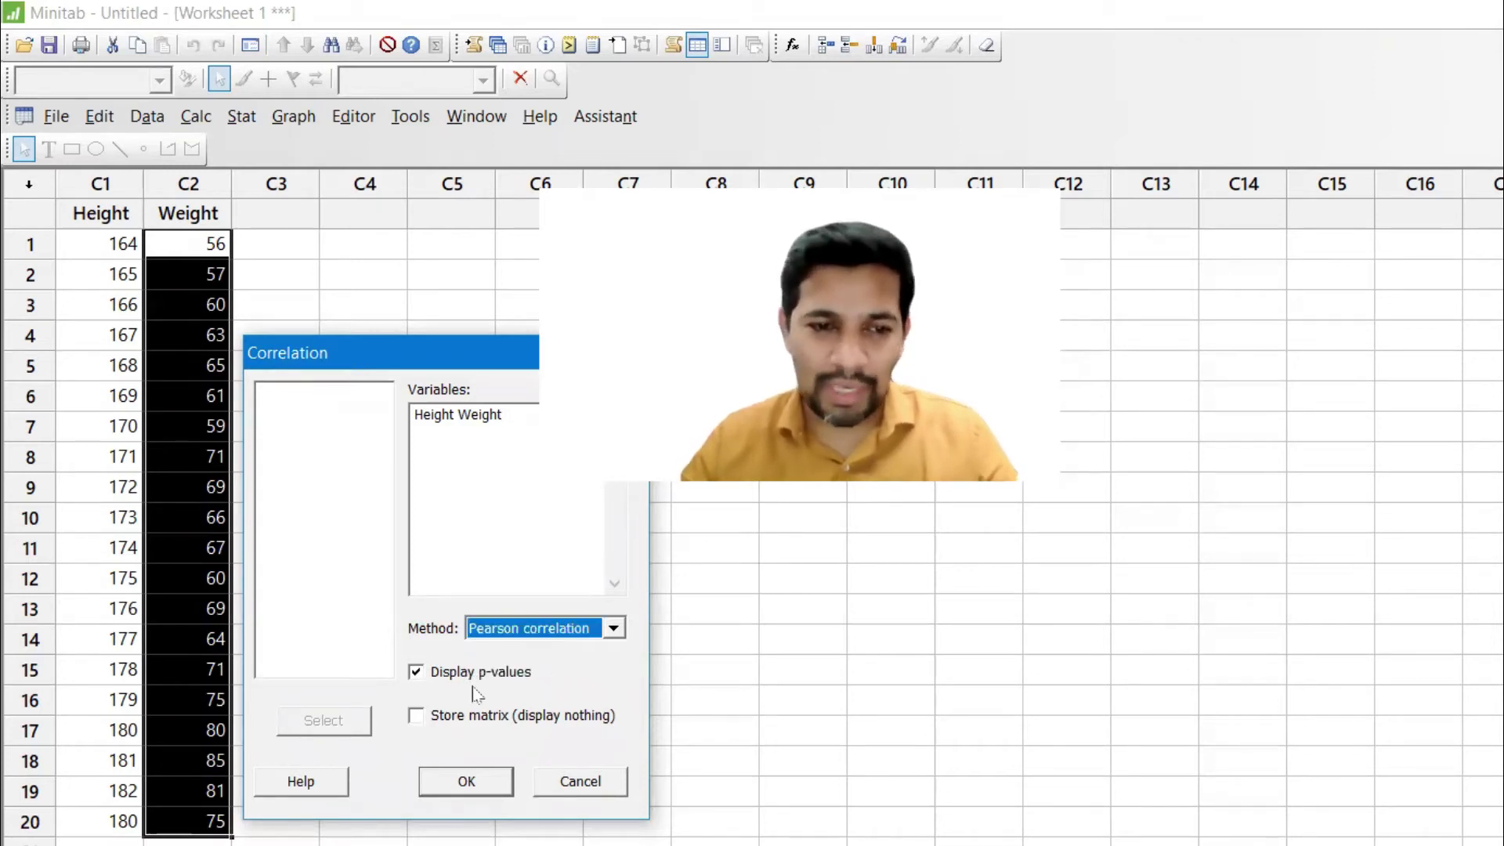
left_click(467, 782)
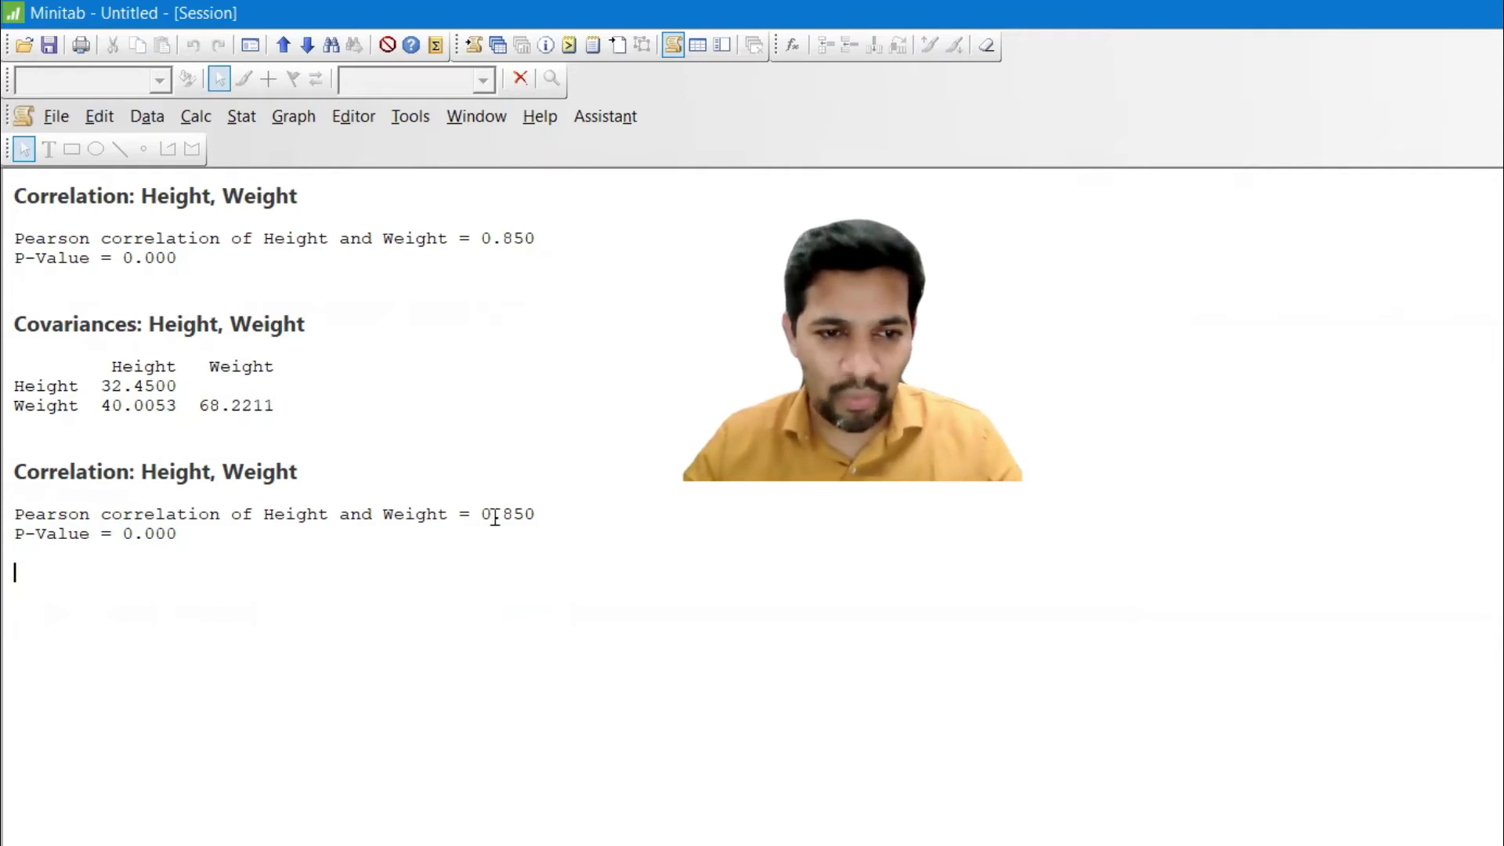
left_click_drag(469, 514, 538, 518)
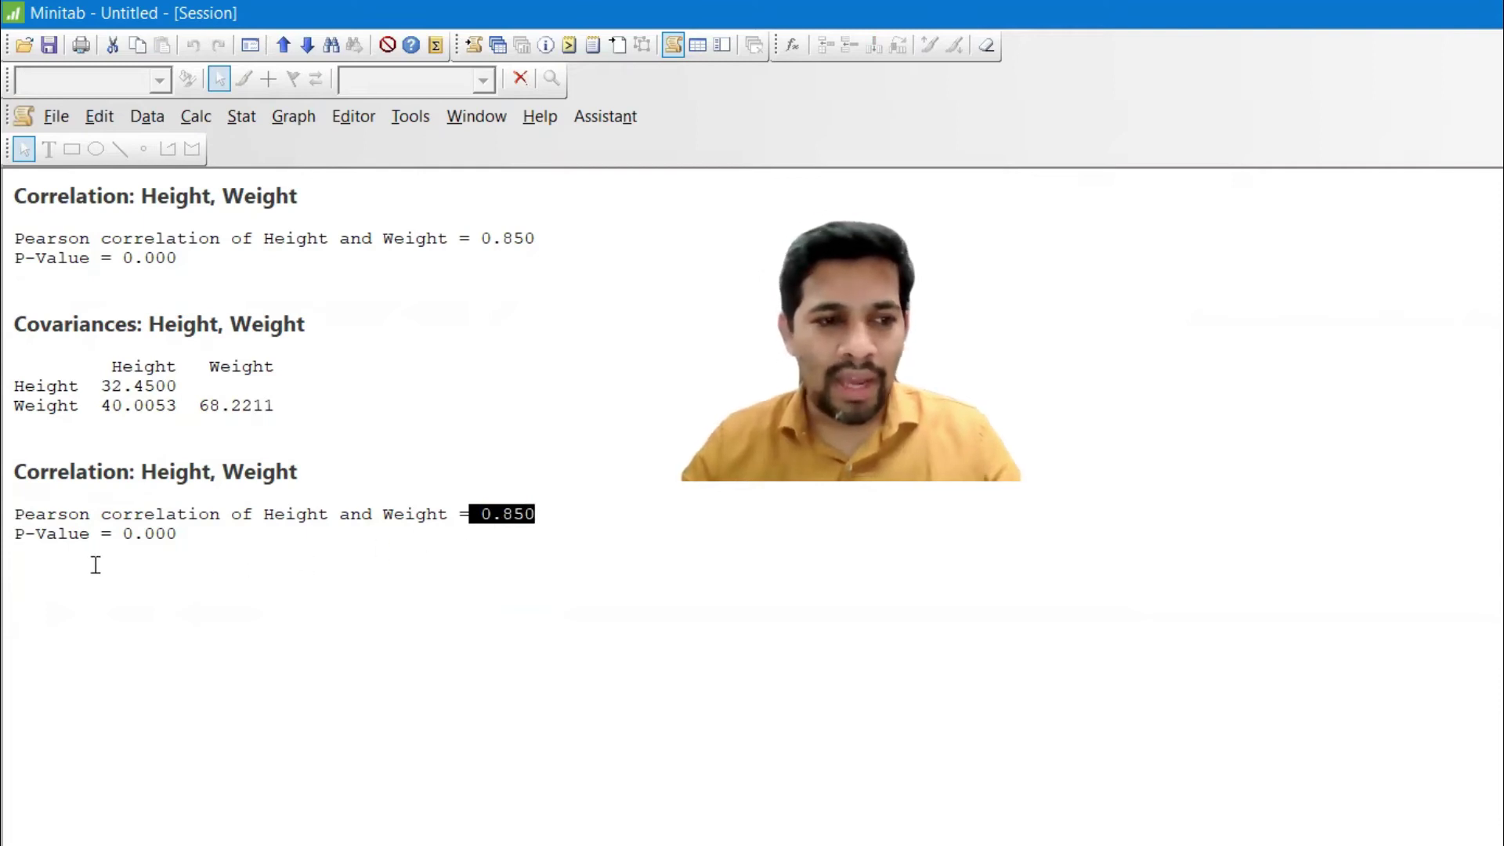
left_click_drag(191, 543, 14, 539)
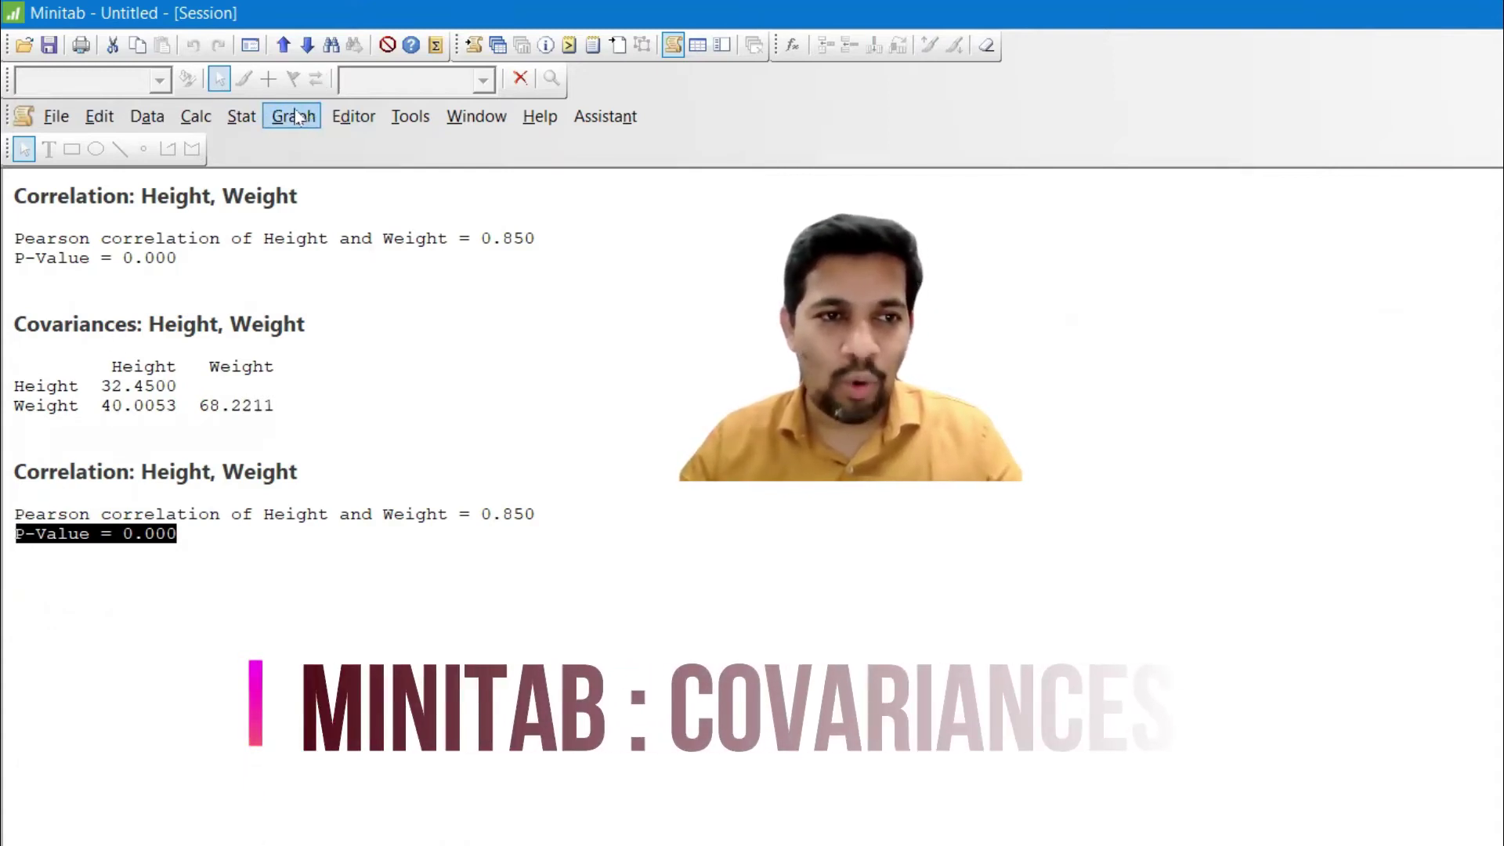
Step: Compute Height and Weight covariances (32.45, 40.0053, 68.2211), then switch to DATAtab in the browser
left_click(245, 119)
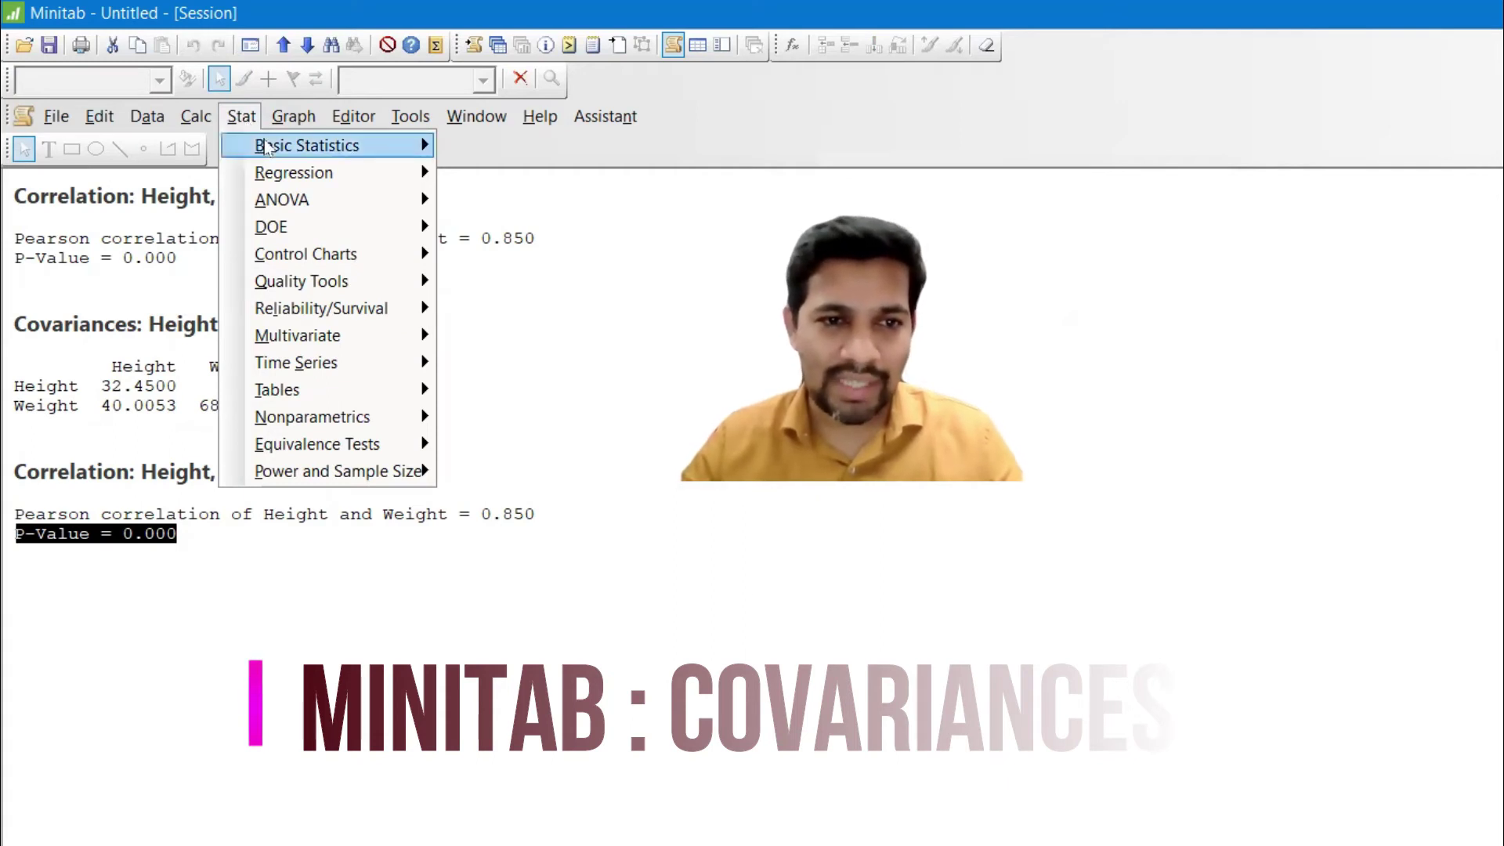
mouse_move(266, 149)
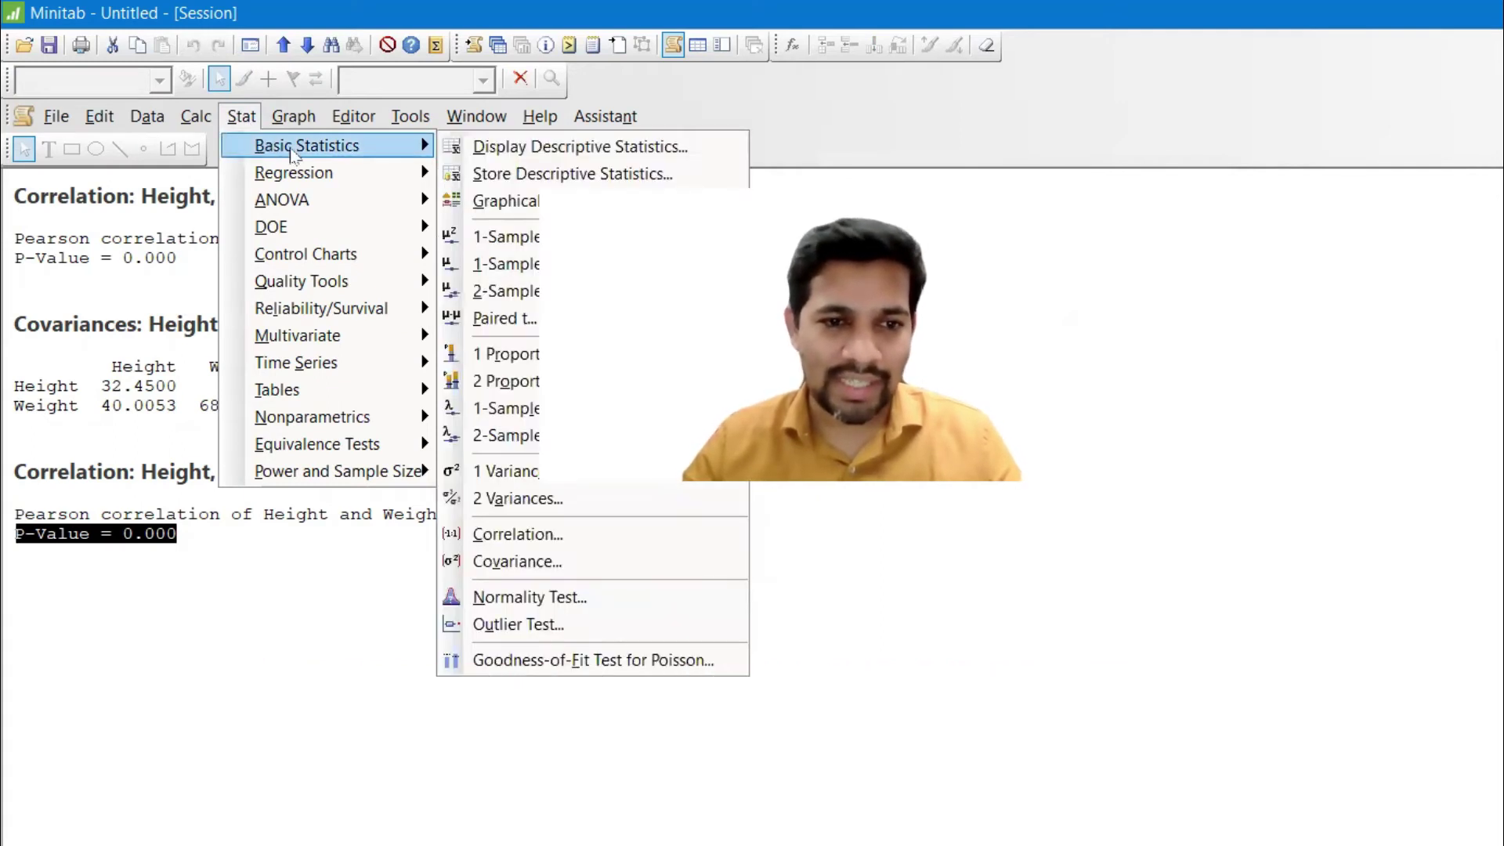
left_click(508, 564)
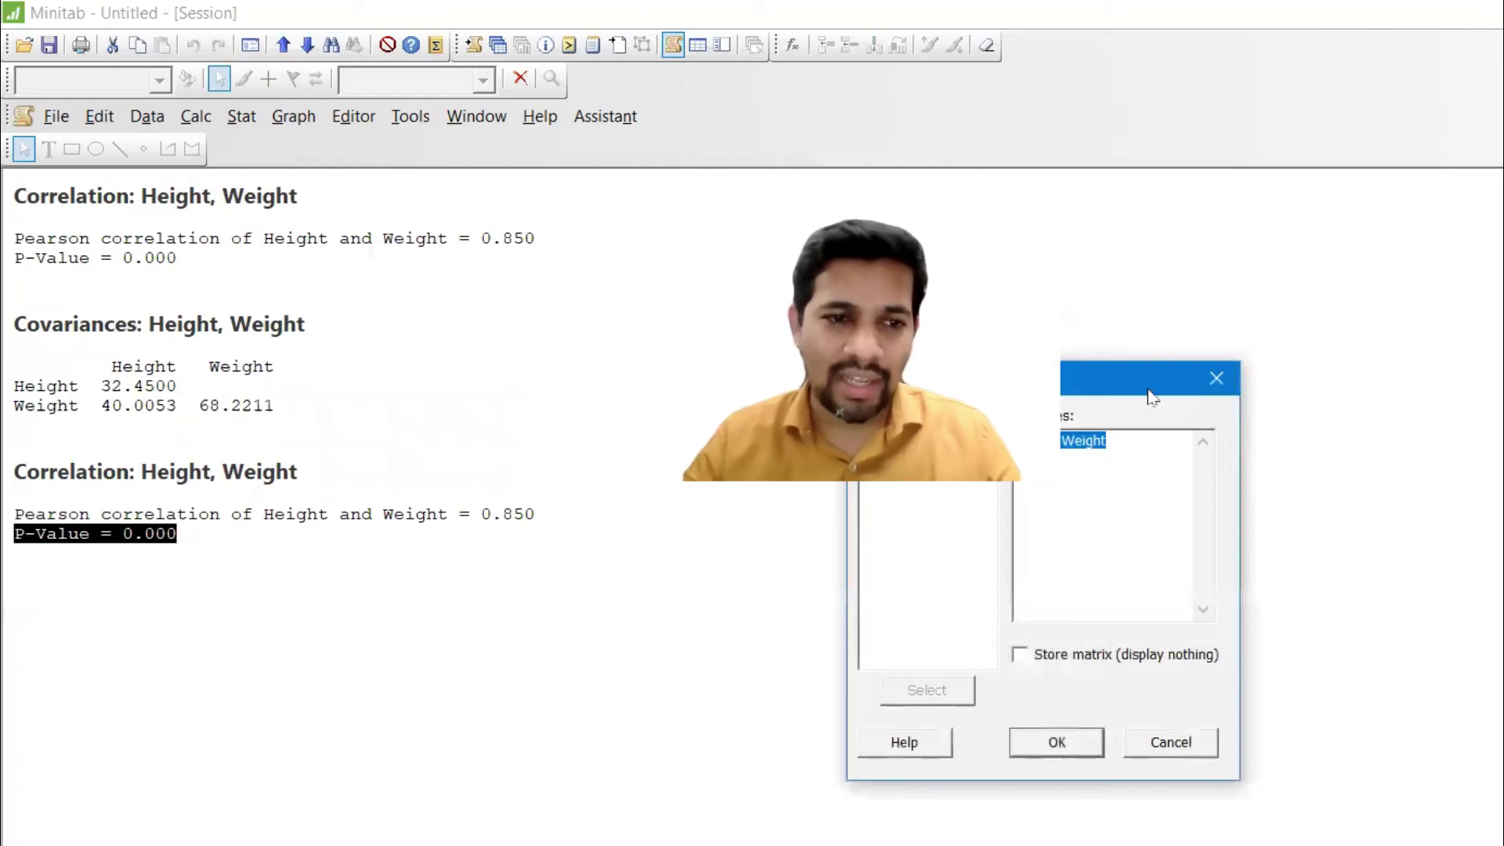
left_click_drag(1152, 397, 525, 398)
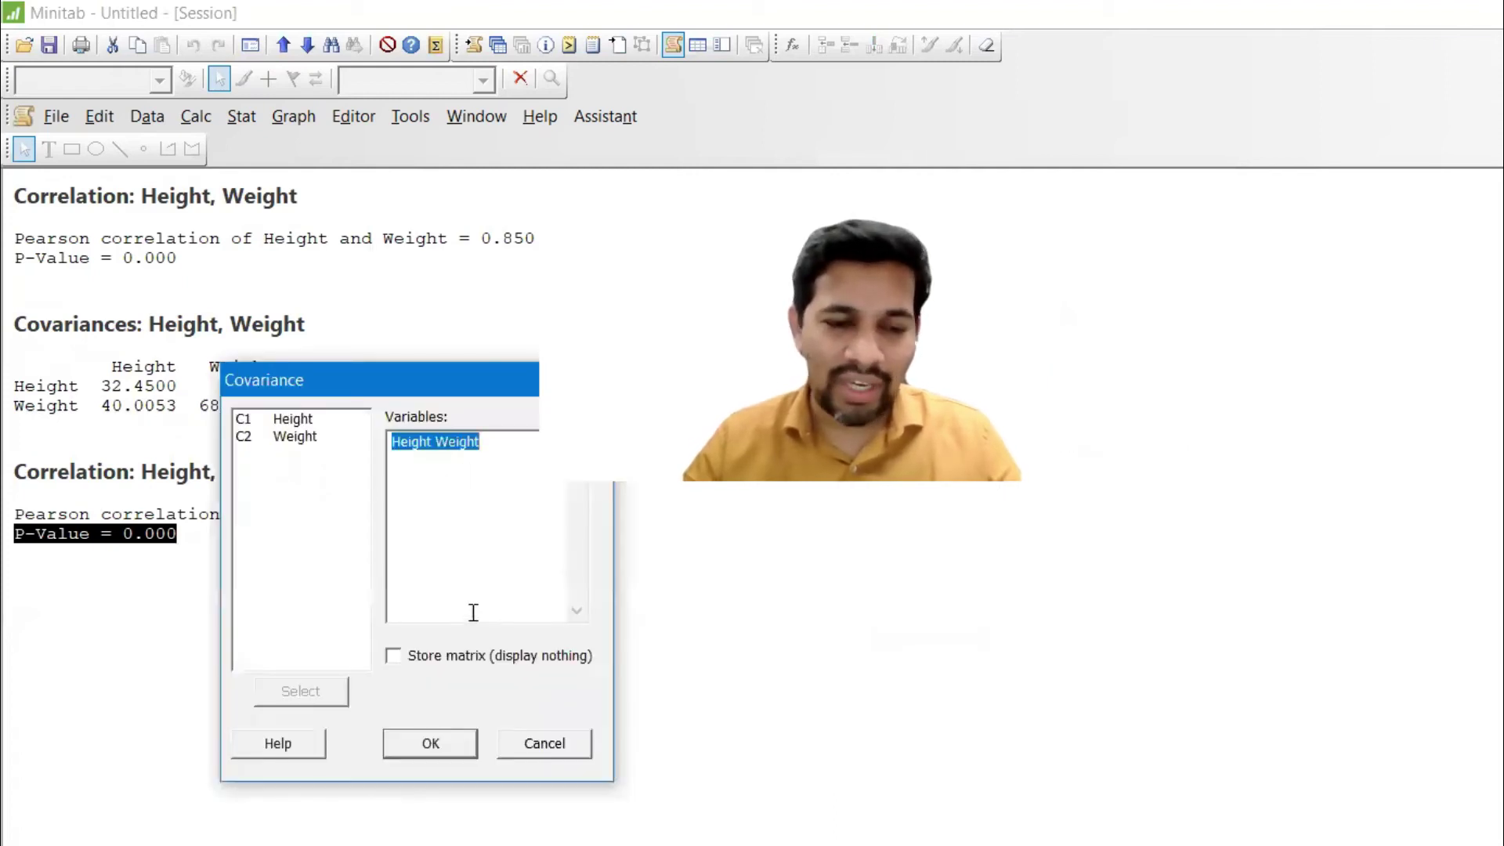
left_click(431, 742)
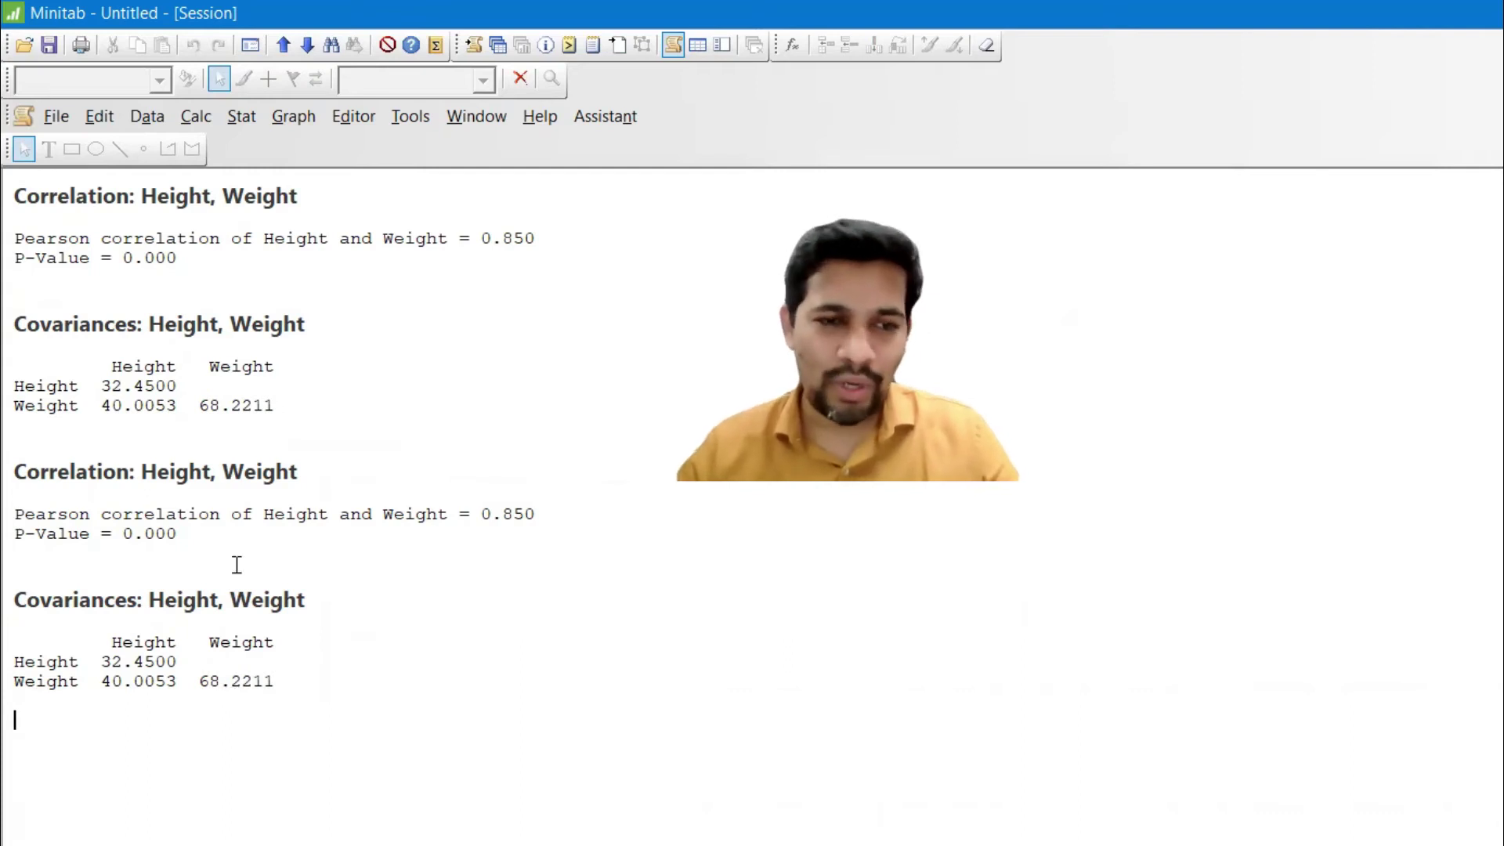
key("alt+Tab")
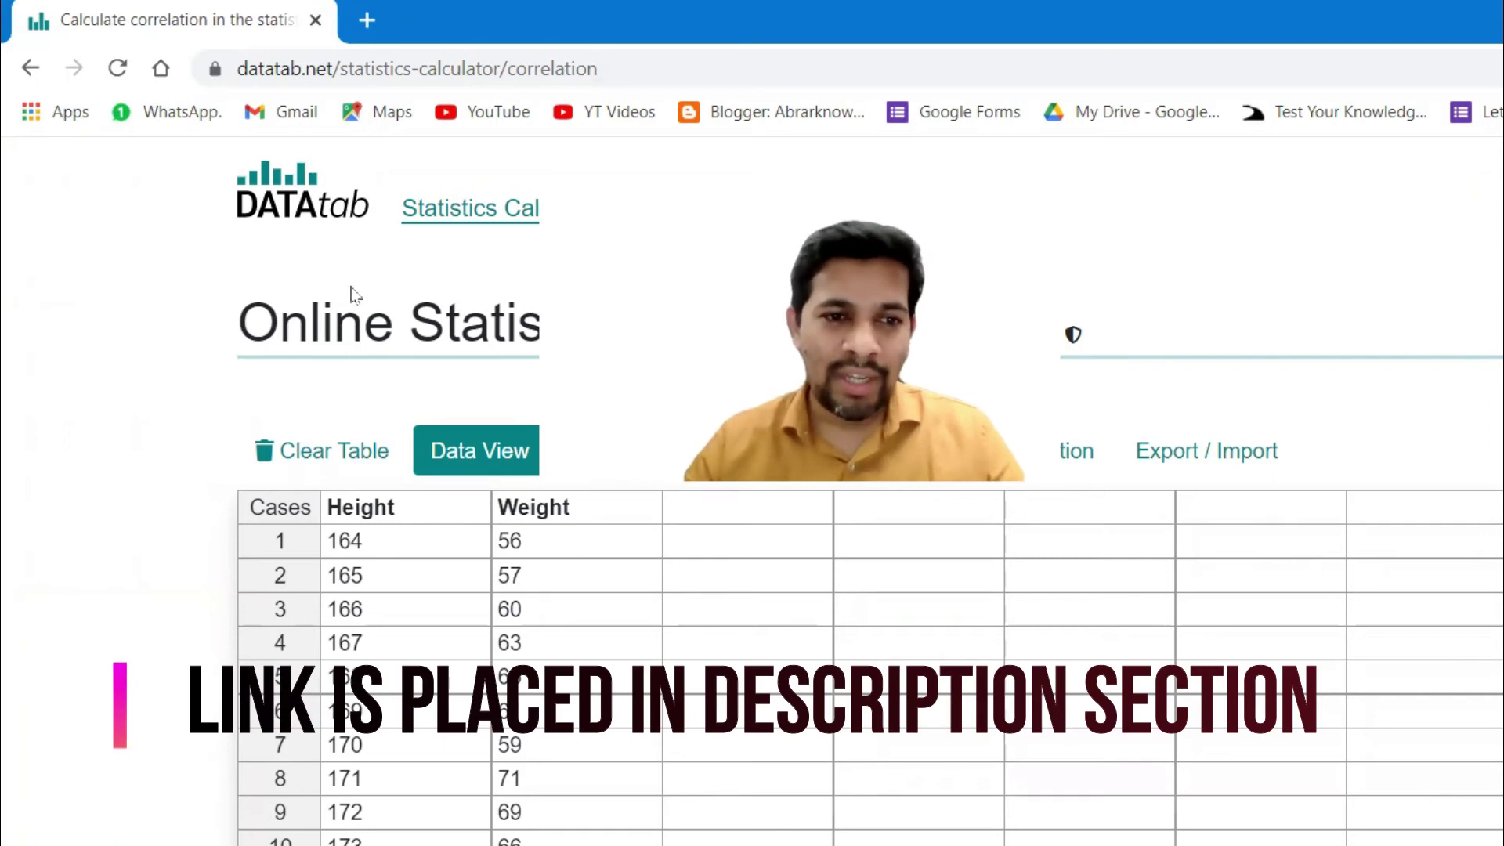
Step: Scroll past the data table to the Pearson two-sided Height–Weight correlation and its valid cases
scroll(423, 565, "down", 4)
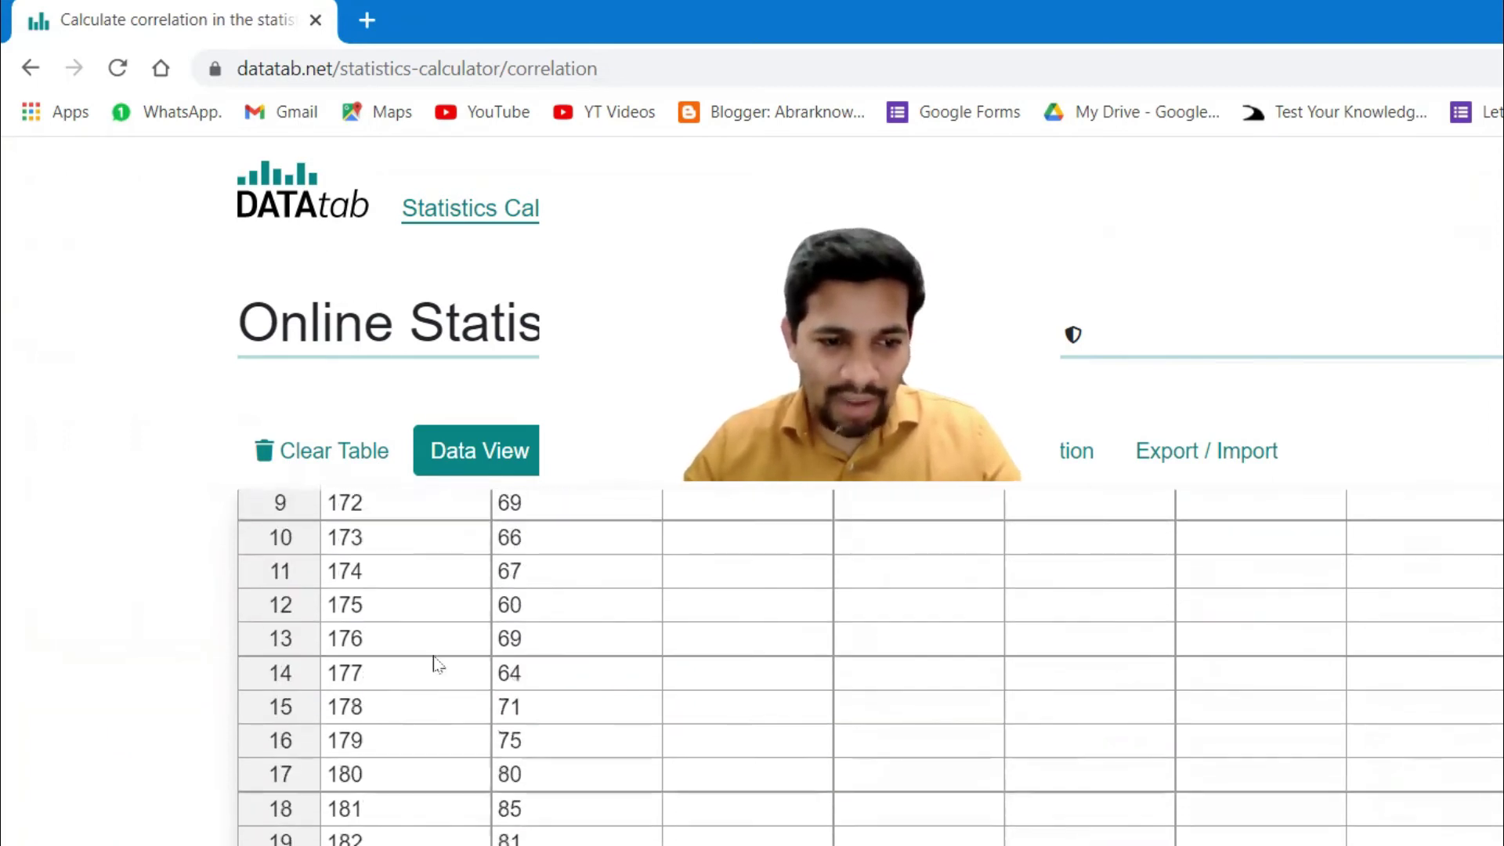
scroll(413, 836, "up", 4)
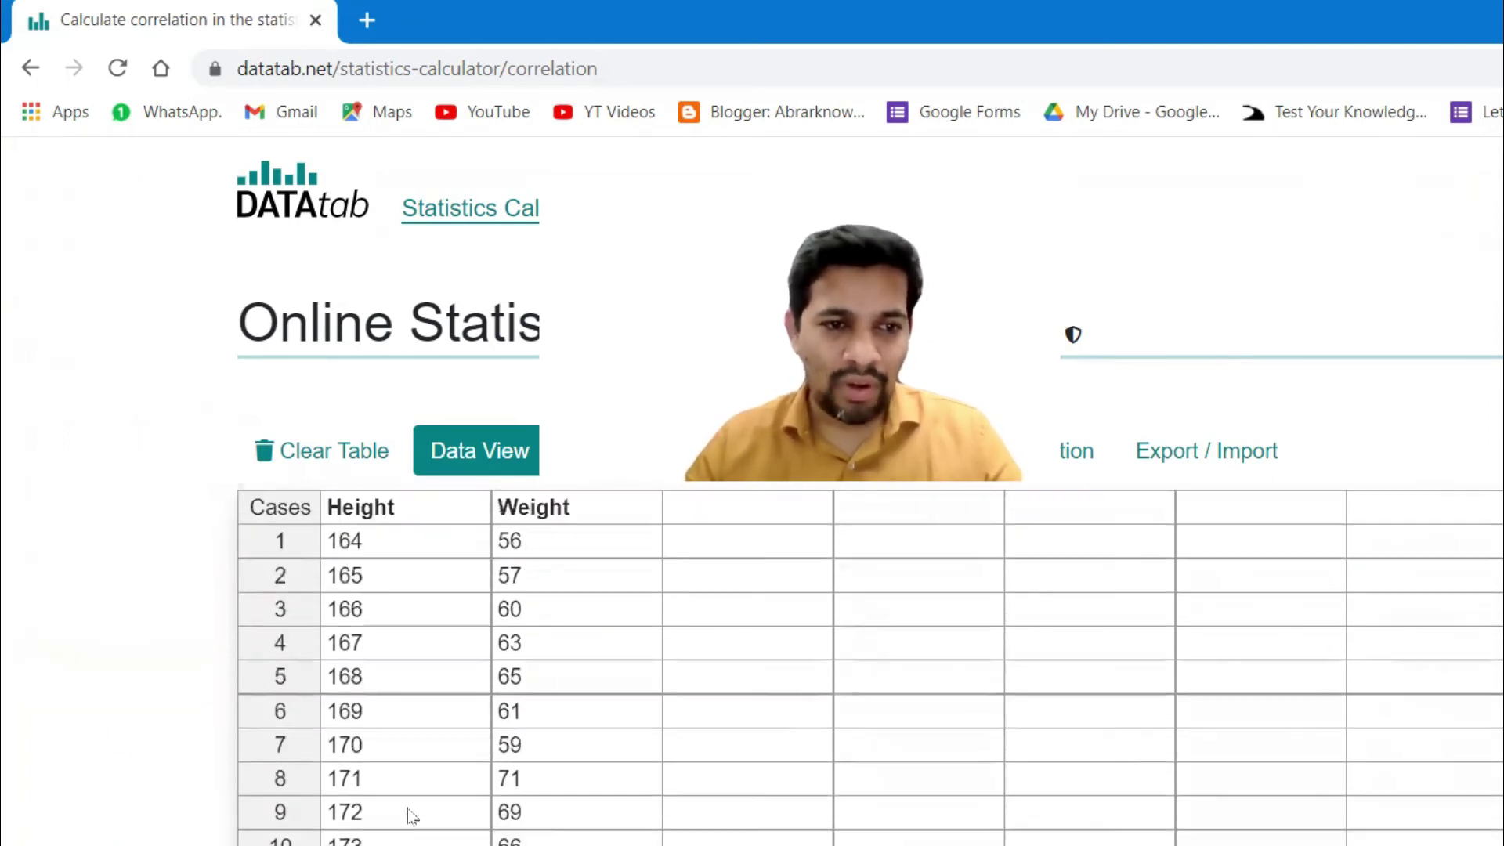
scroll(413, 805, "down", 4)
scroll(1008, 739, "down", 3)
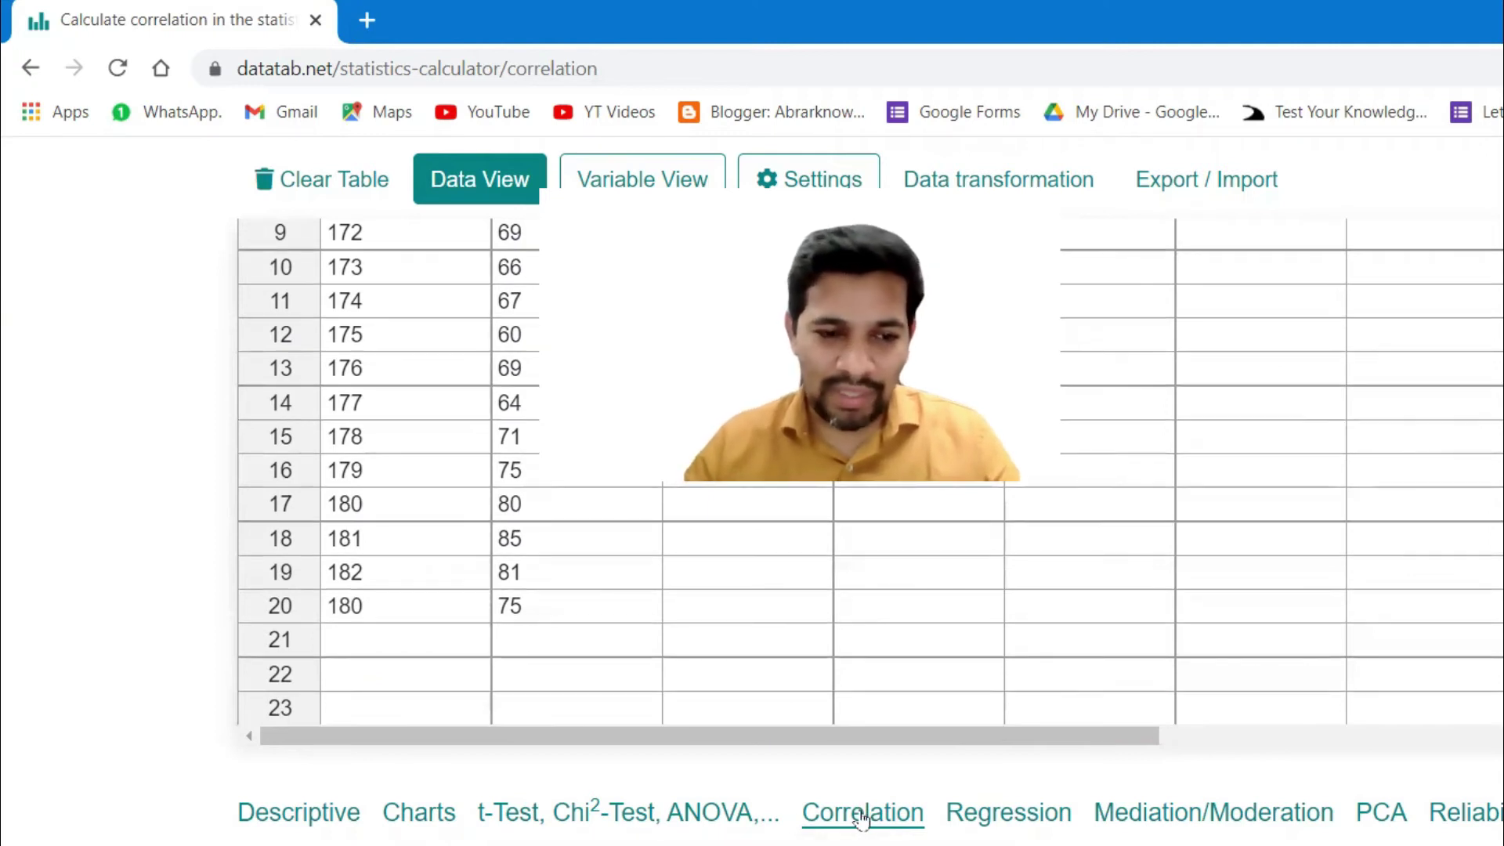
scroll(235, 823, "down", 2)
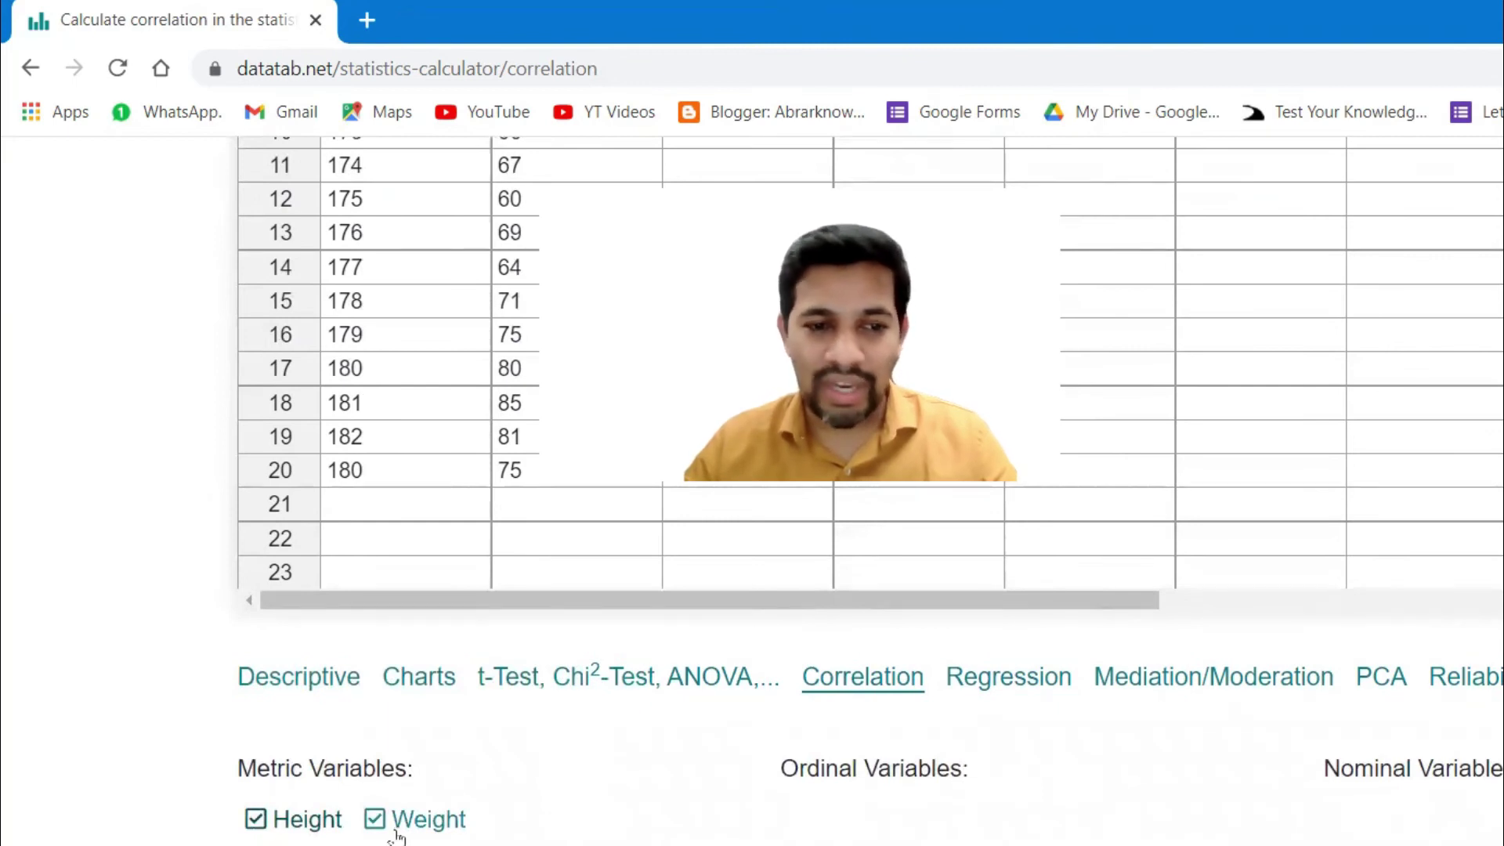
scroll(578, 816, "down", 1)
scroll(578, 817, "down", 2)
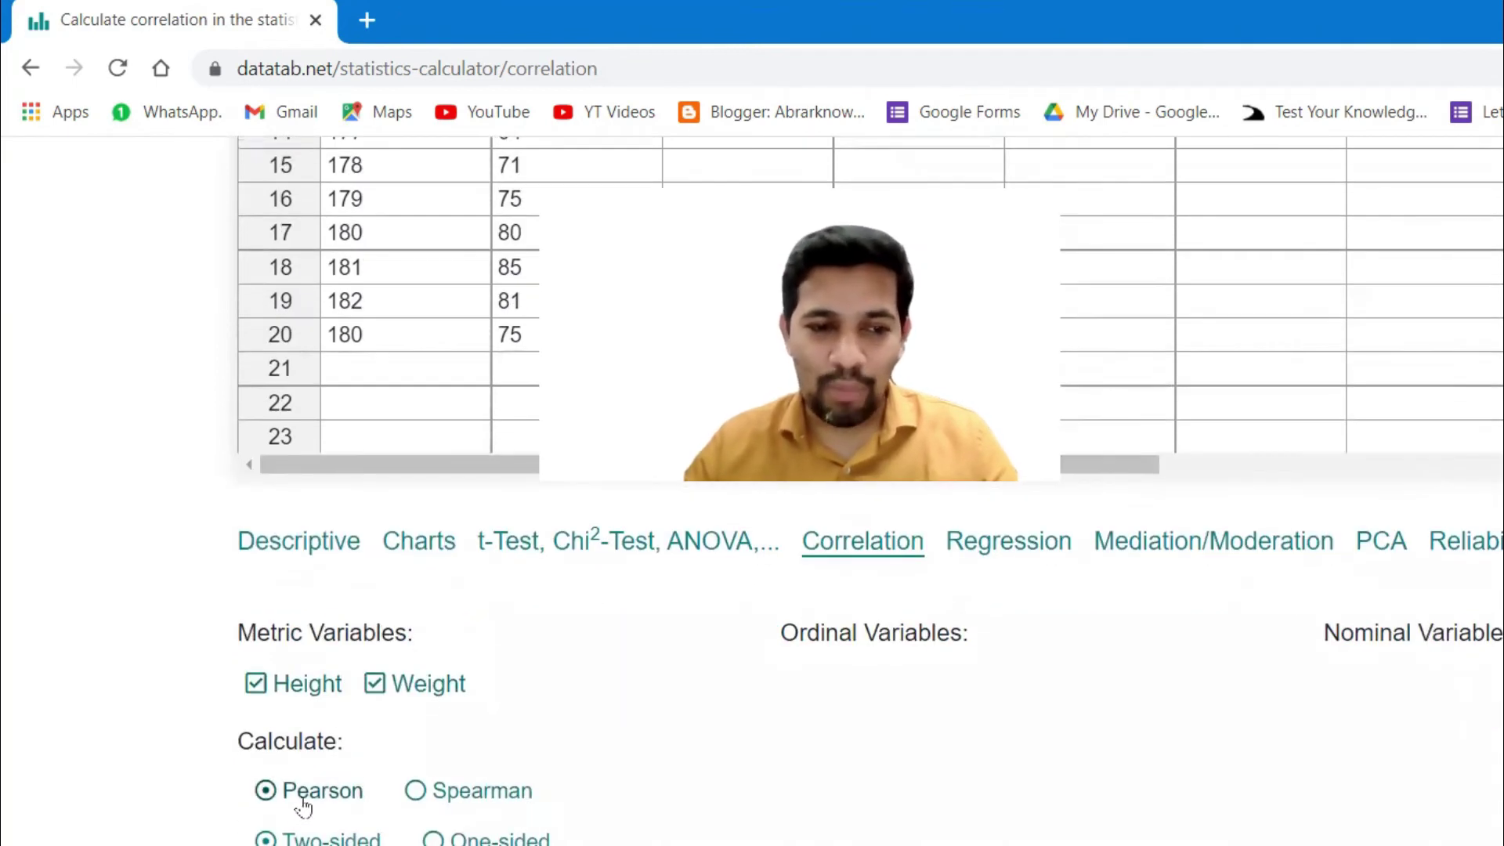
scroll(725, 747, "down", 2)
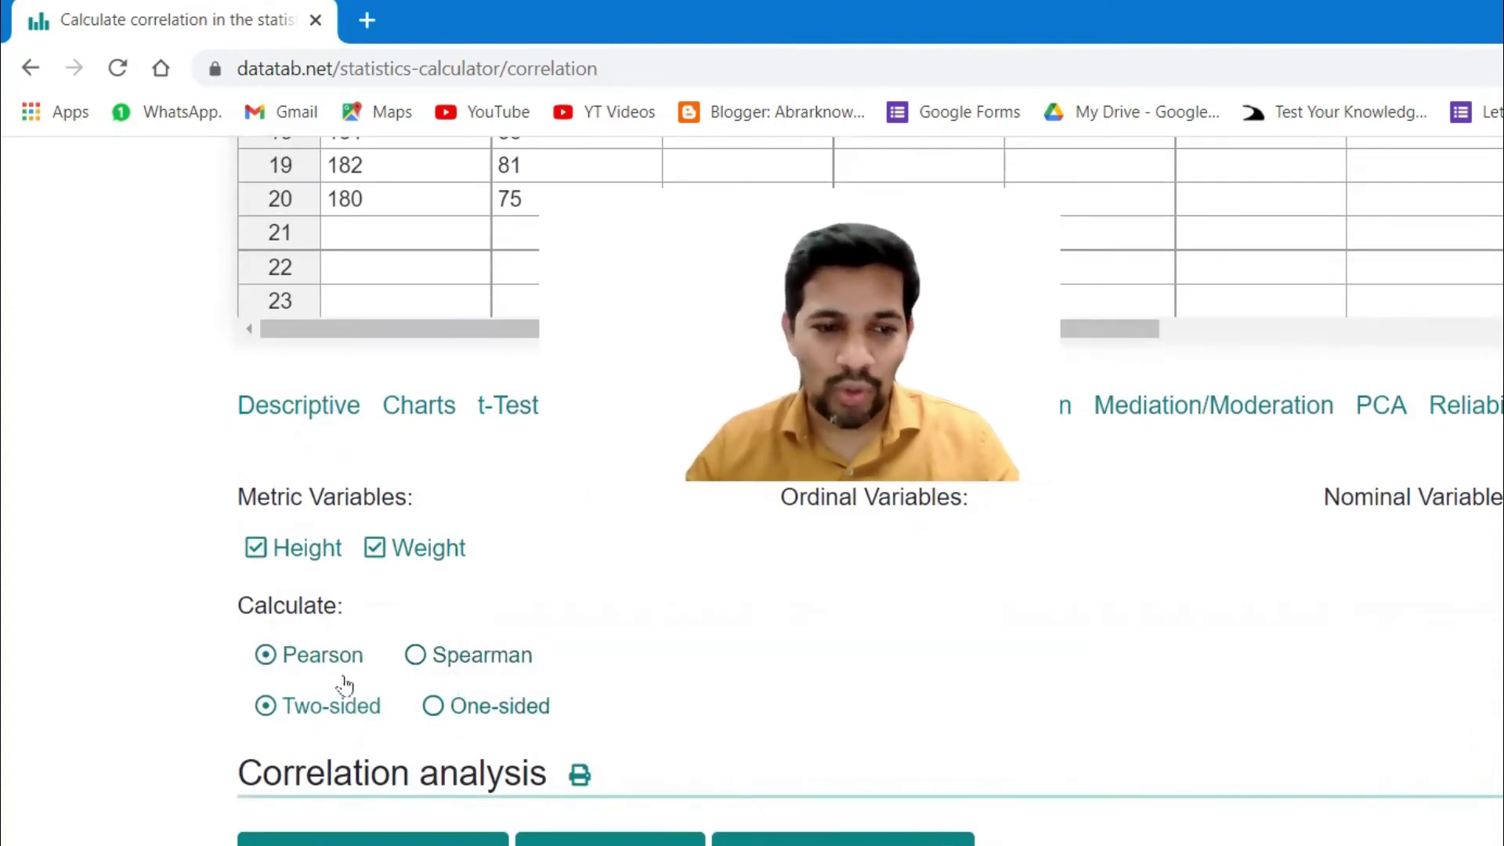
scroll(724, 657, "down", 1)
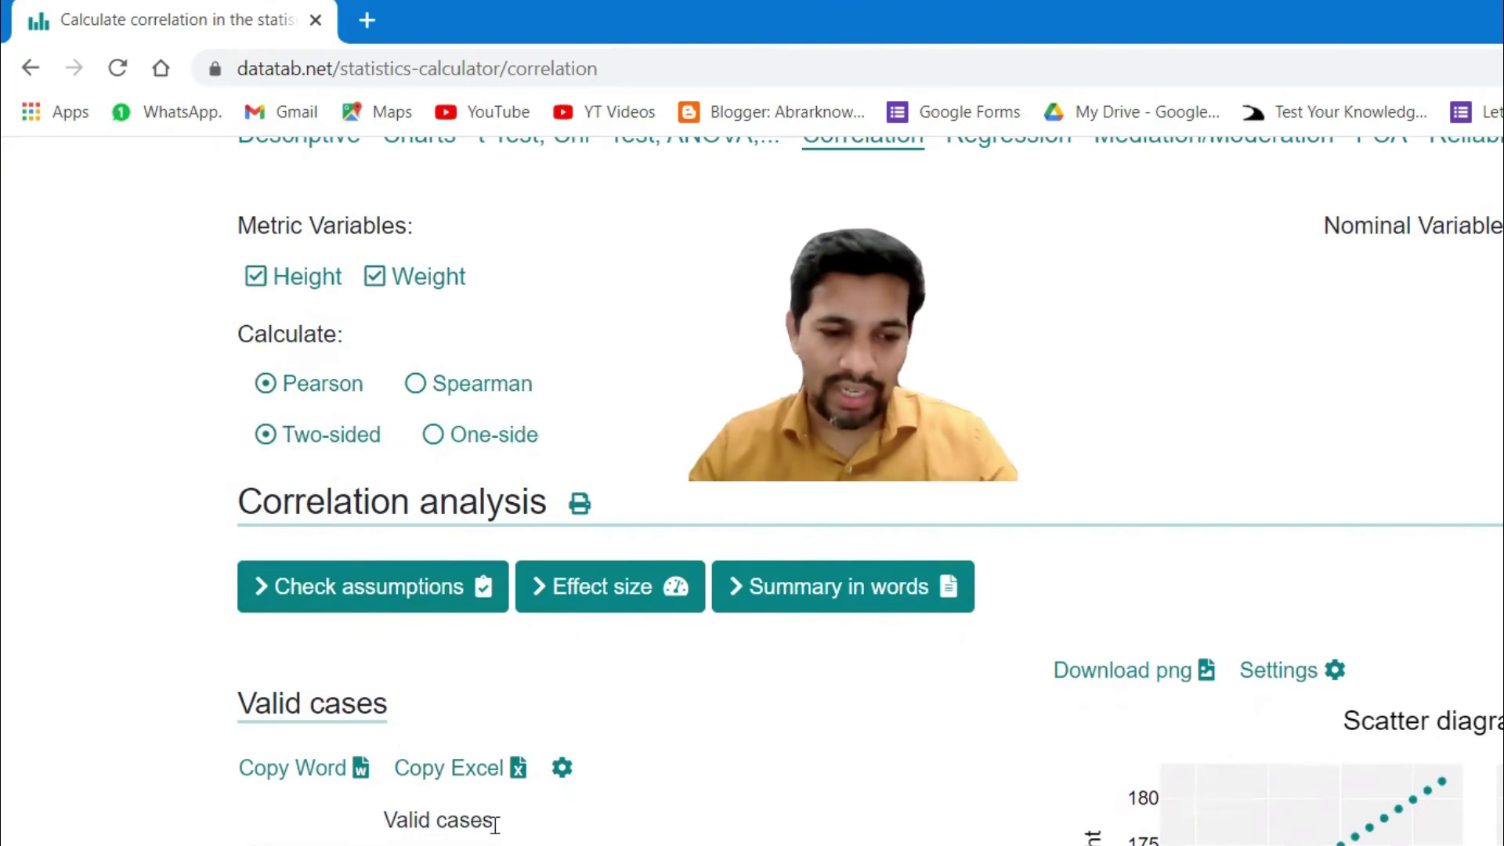
Step: Mark the valid-cases count of 20 in the correlation results
scroll(490, 823, "down", 1)
double_click(436, 820)
scroll(549, 830, "down", 3)
scroll(520, 715, "down", 2)
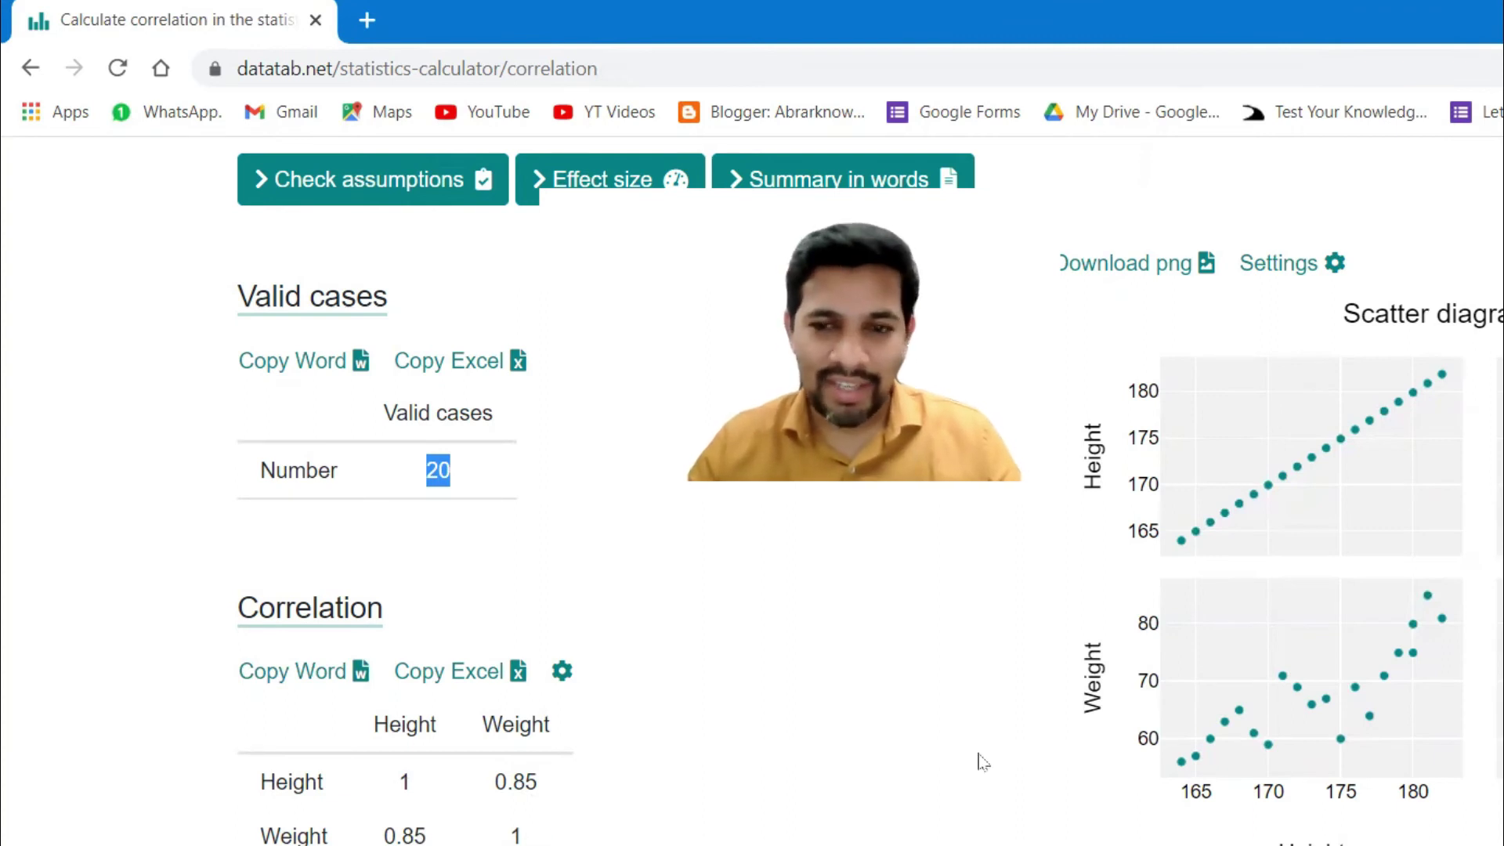
Step: Review the 0.85 correlation table and scatter plots, reaching the significance table with p <.001
scroll(1217, 638, "up", 3)
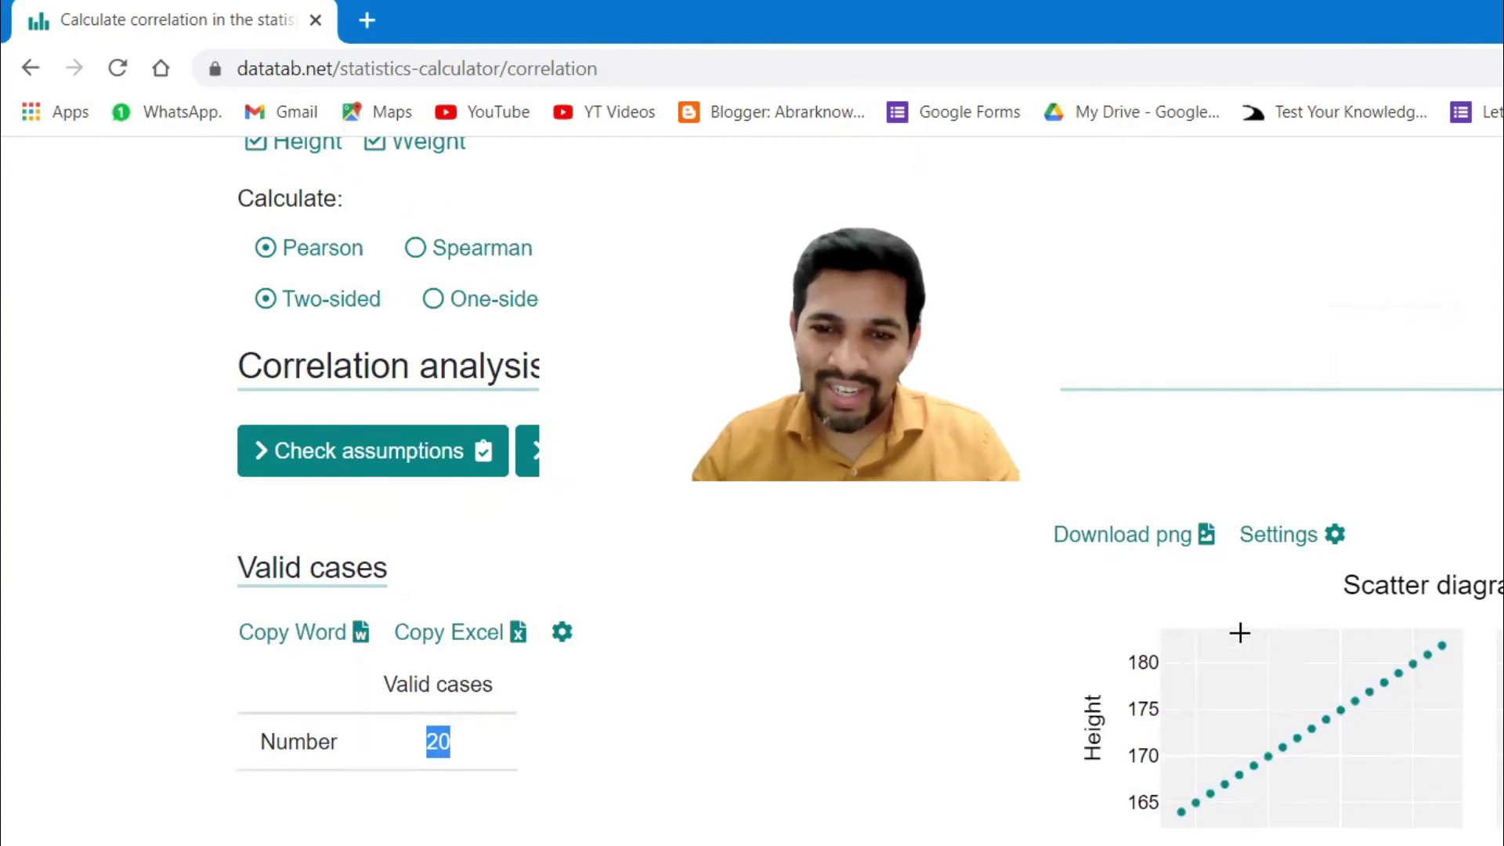
mouse_move(1345, 698)
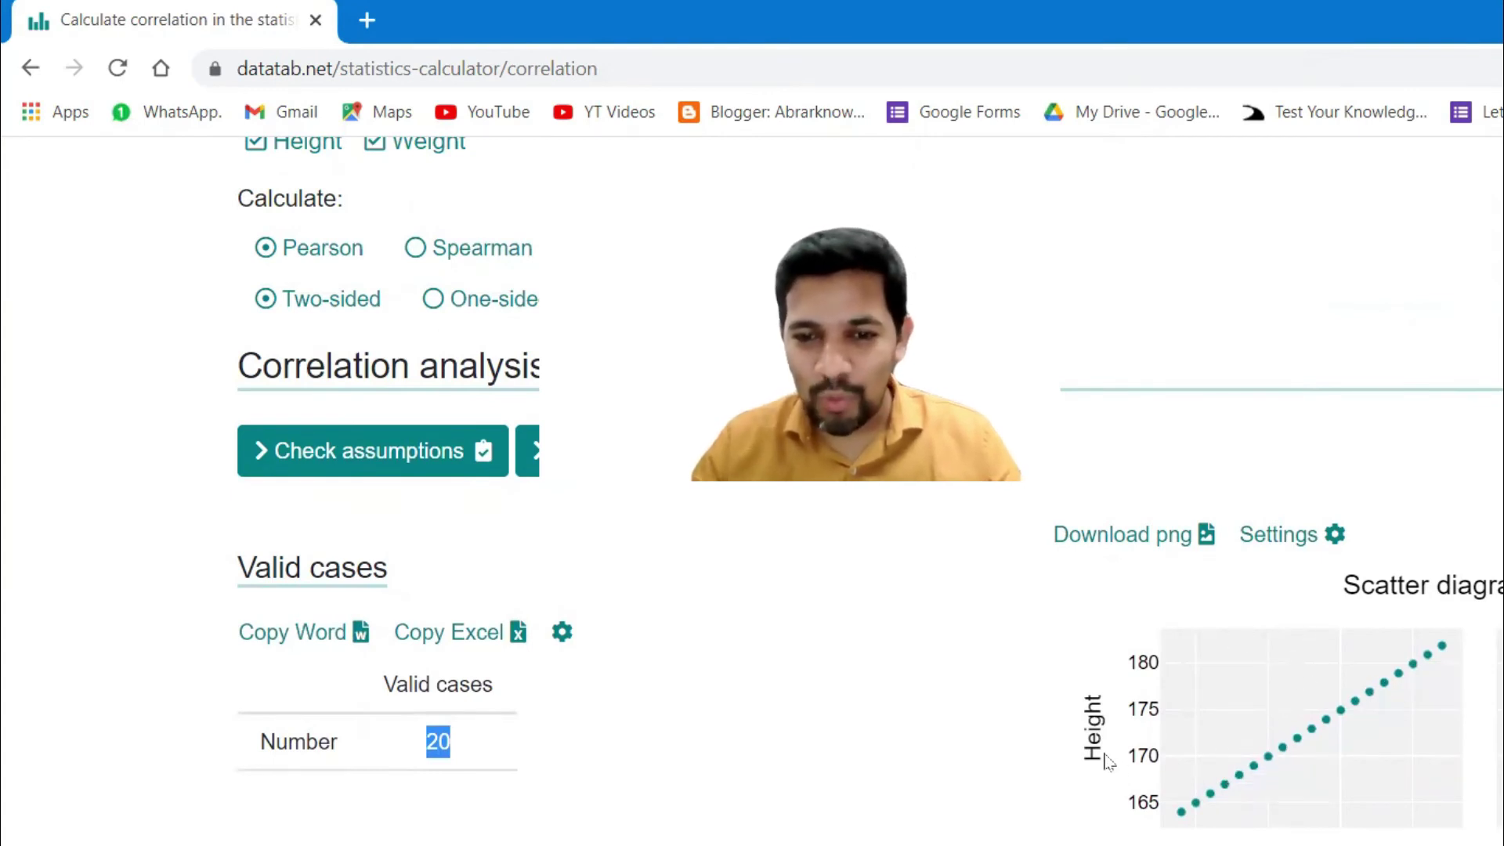
scroll(1089, 819, "down", 3)
scroll(891, 838, "down", 2)
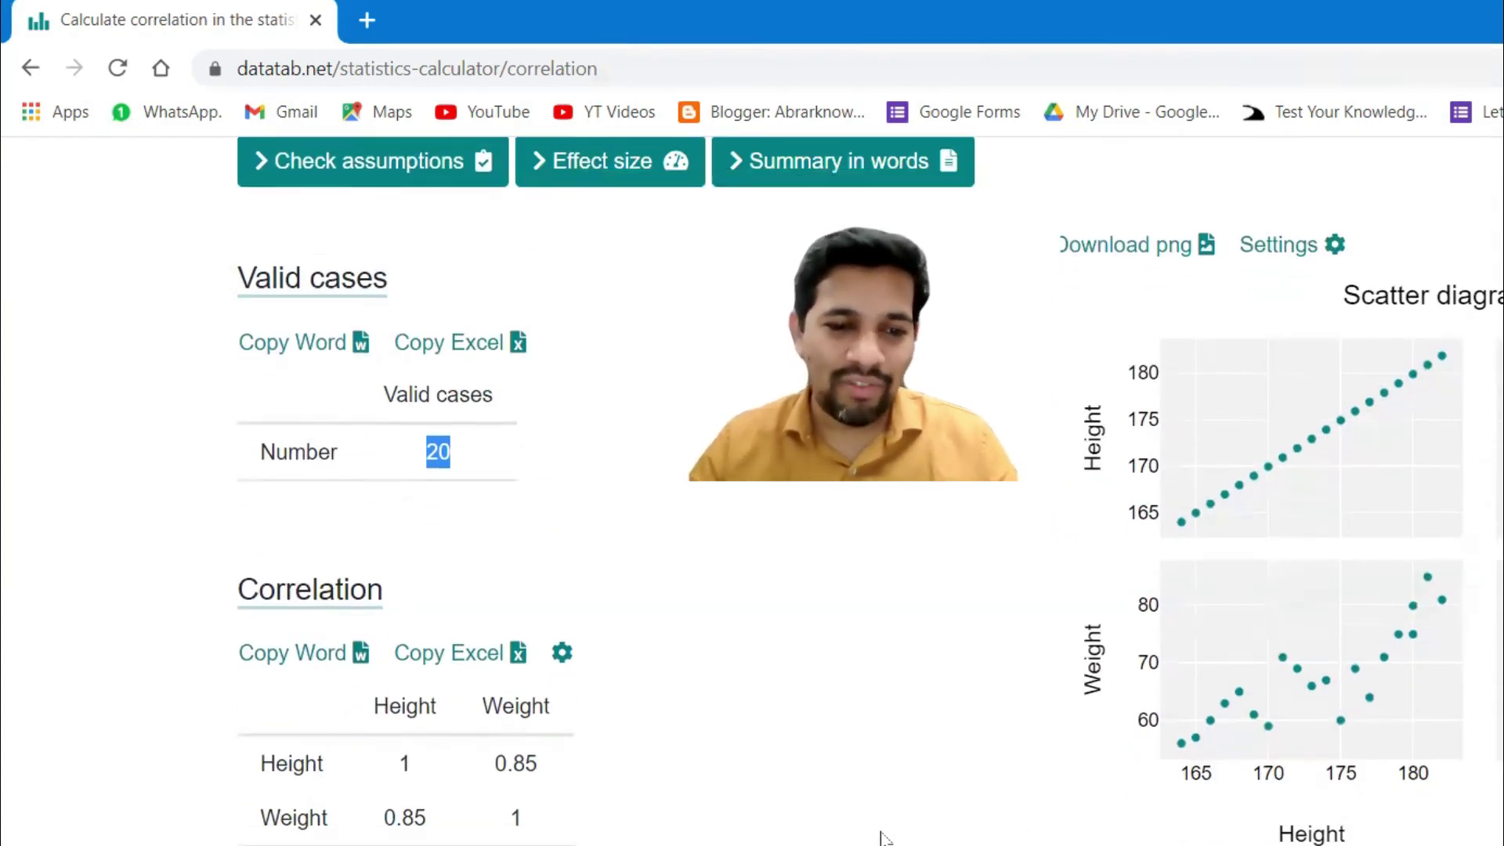
scroll(880, 836, "down", 1)
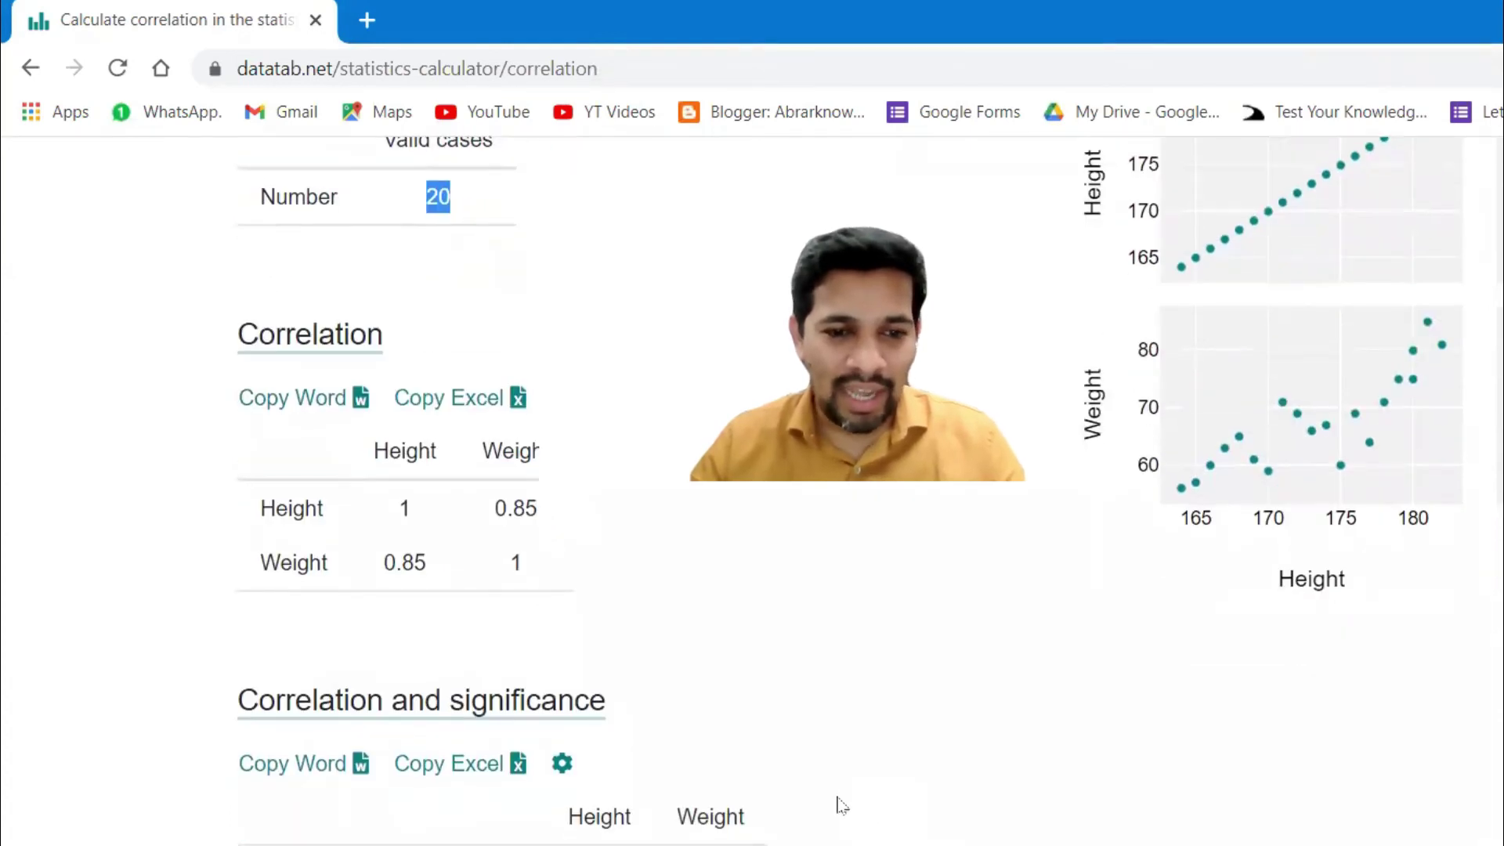
scroll(839, 799, "down", 1)
scroll(842, 803, "up", 2)
scroll(833, 797, "up", 2)
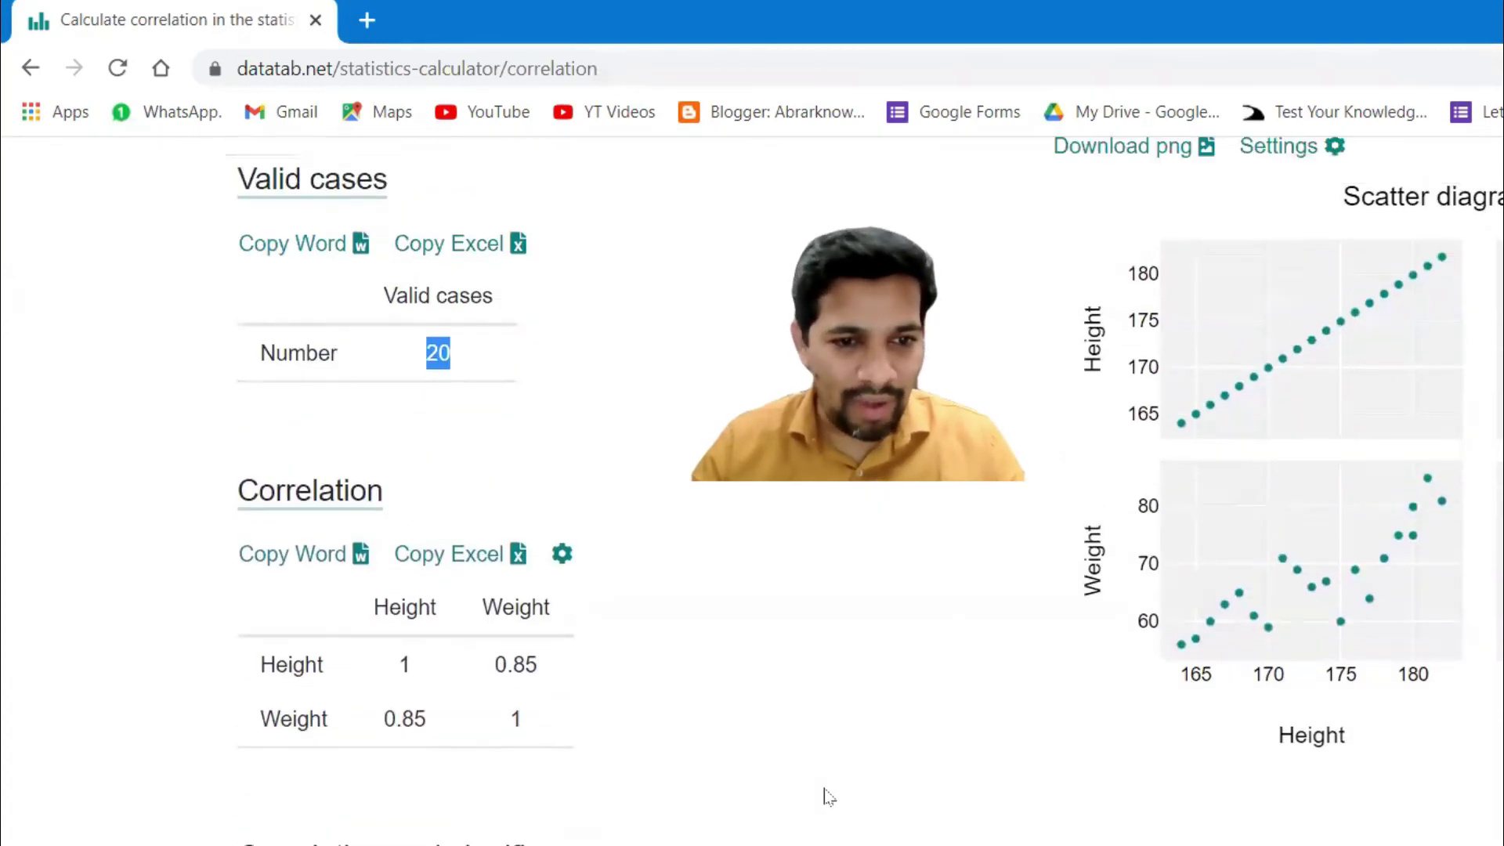
scroll(828, 796, "down", 5)
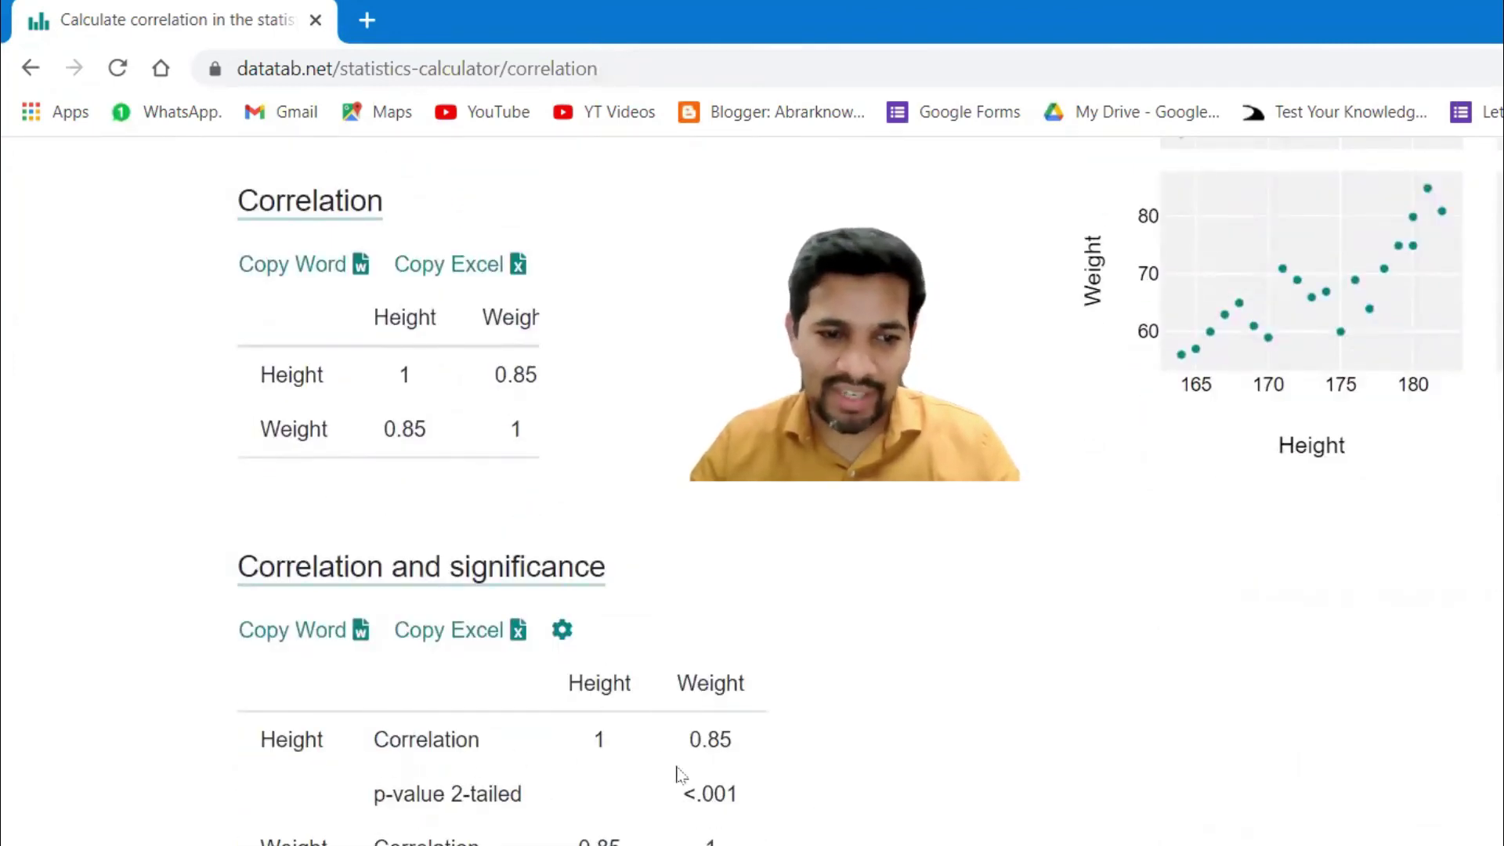
Step: Highlight the two-tailed p-value <.001, then bring the Height–Weight Covariance table into view
left_click_drag(684, 796, 737, 796)
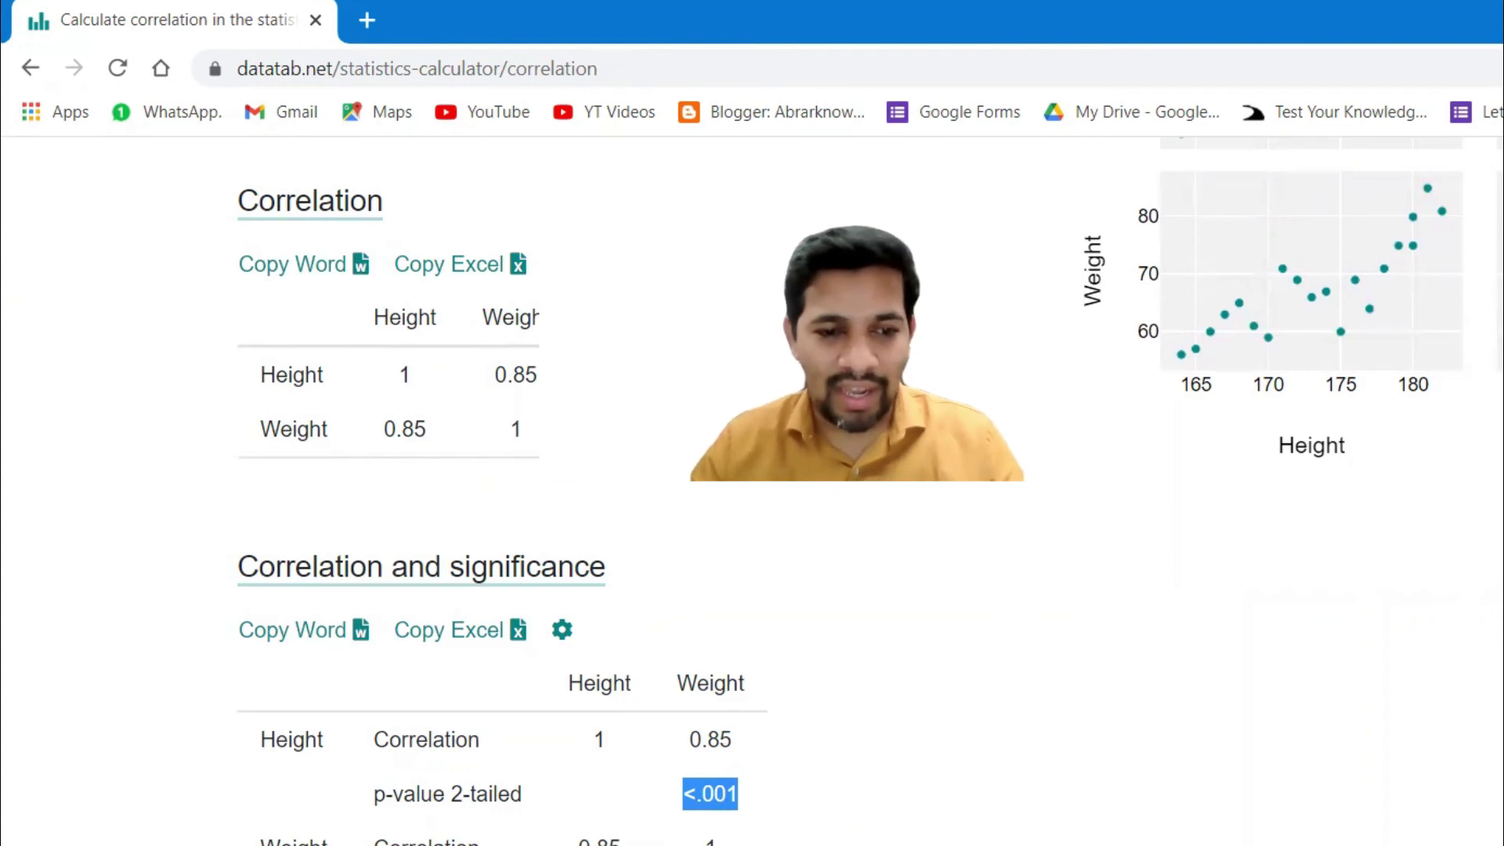
scroll(753, 486, "down", 3)
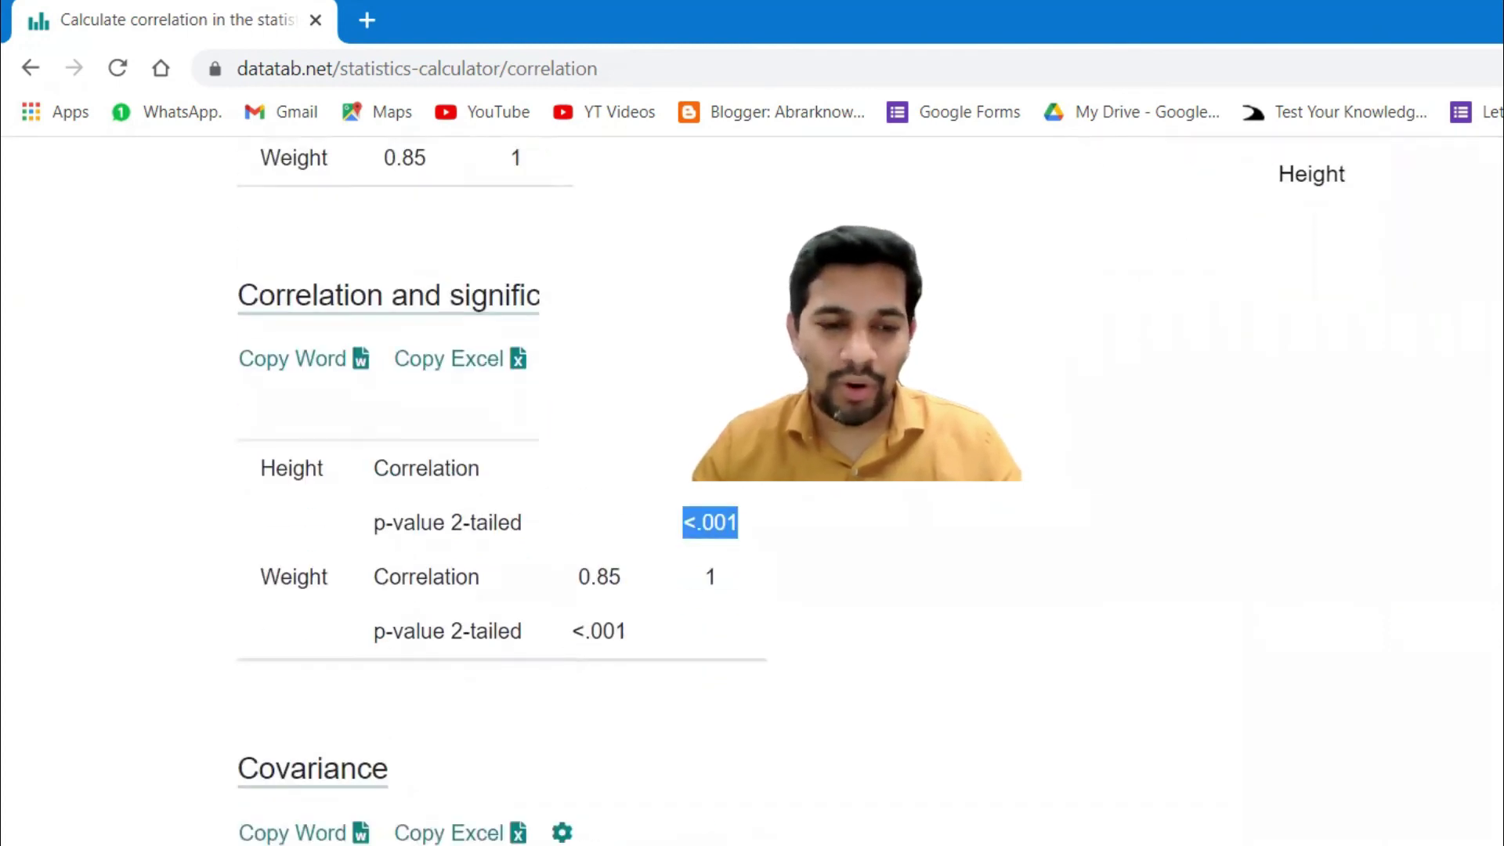
scroll(753, 485, "down", 2)
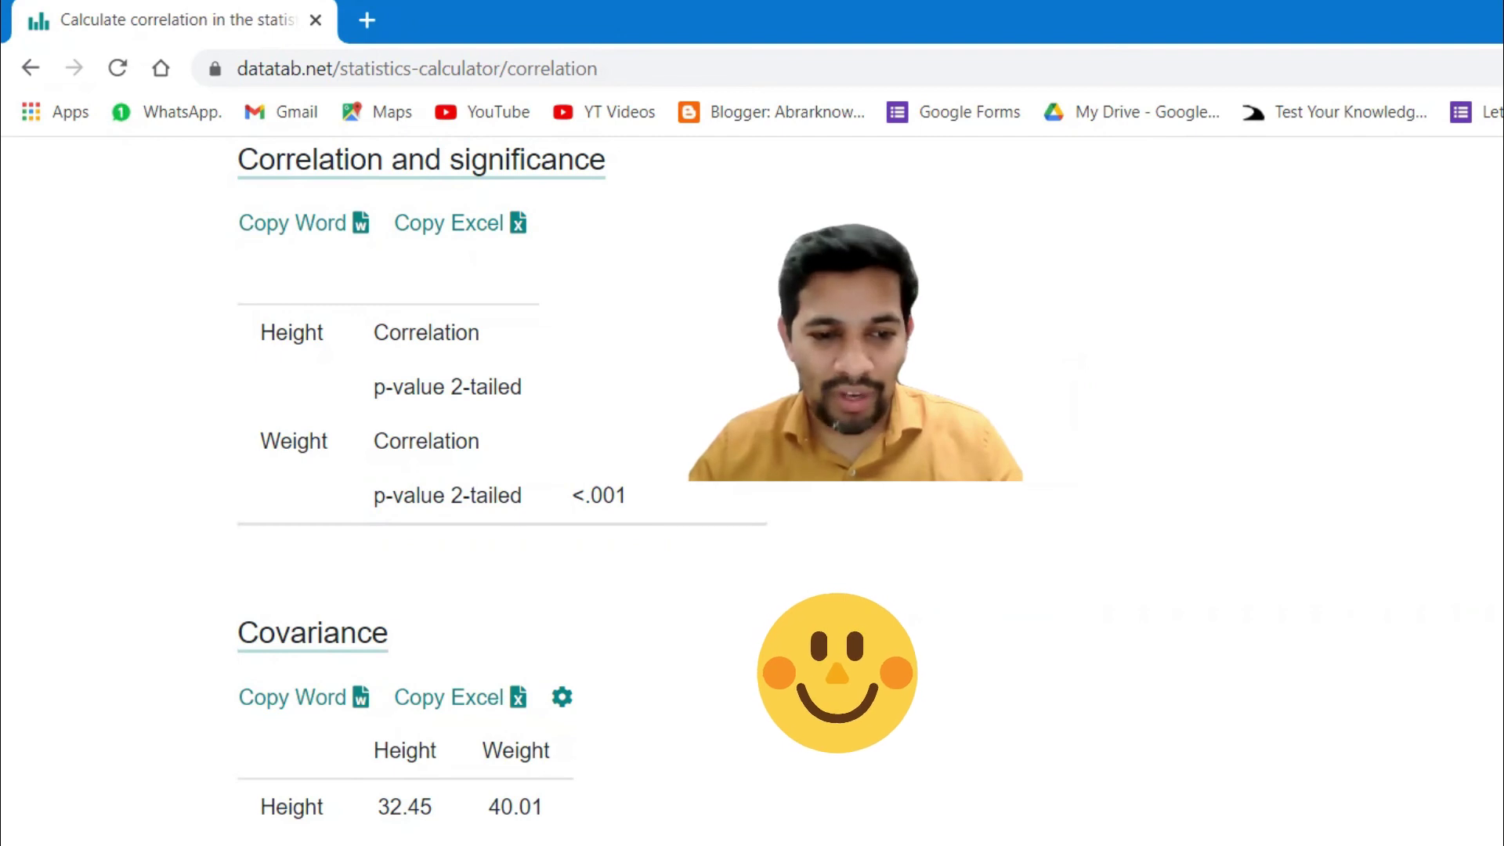
Step: Scroll up to the Height and Weight data, then down through the results and How-to guide
scroll(752, 485, "up", 12)
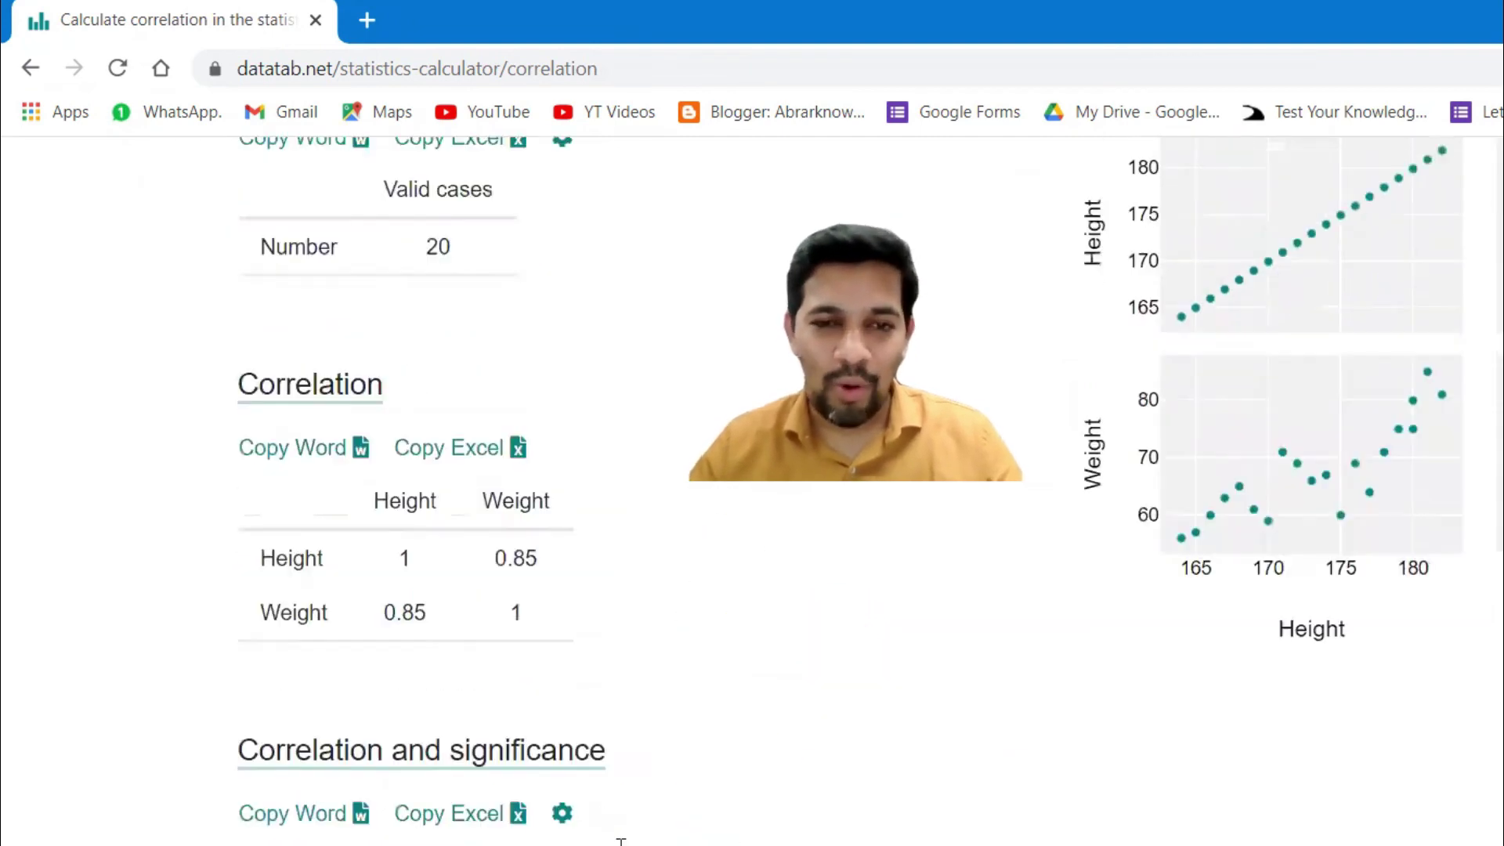
scroll(752, 486, "up", 15)
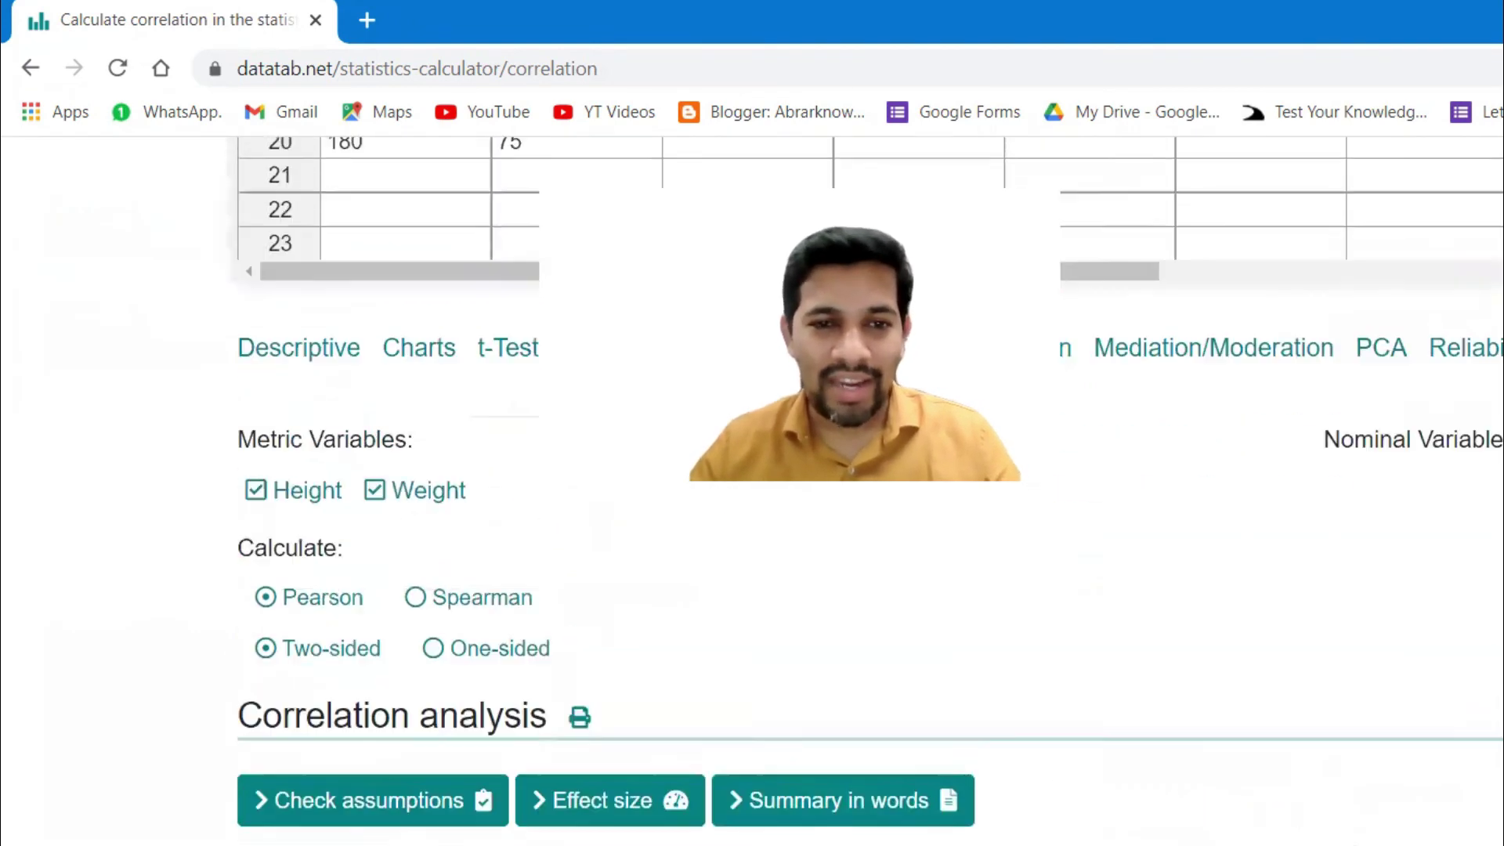
scroll(870, 666, "up", 3)
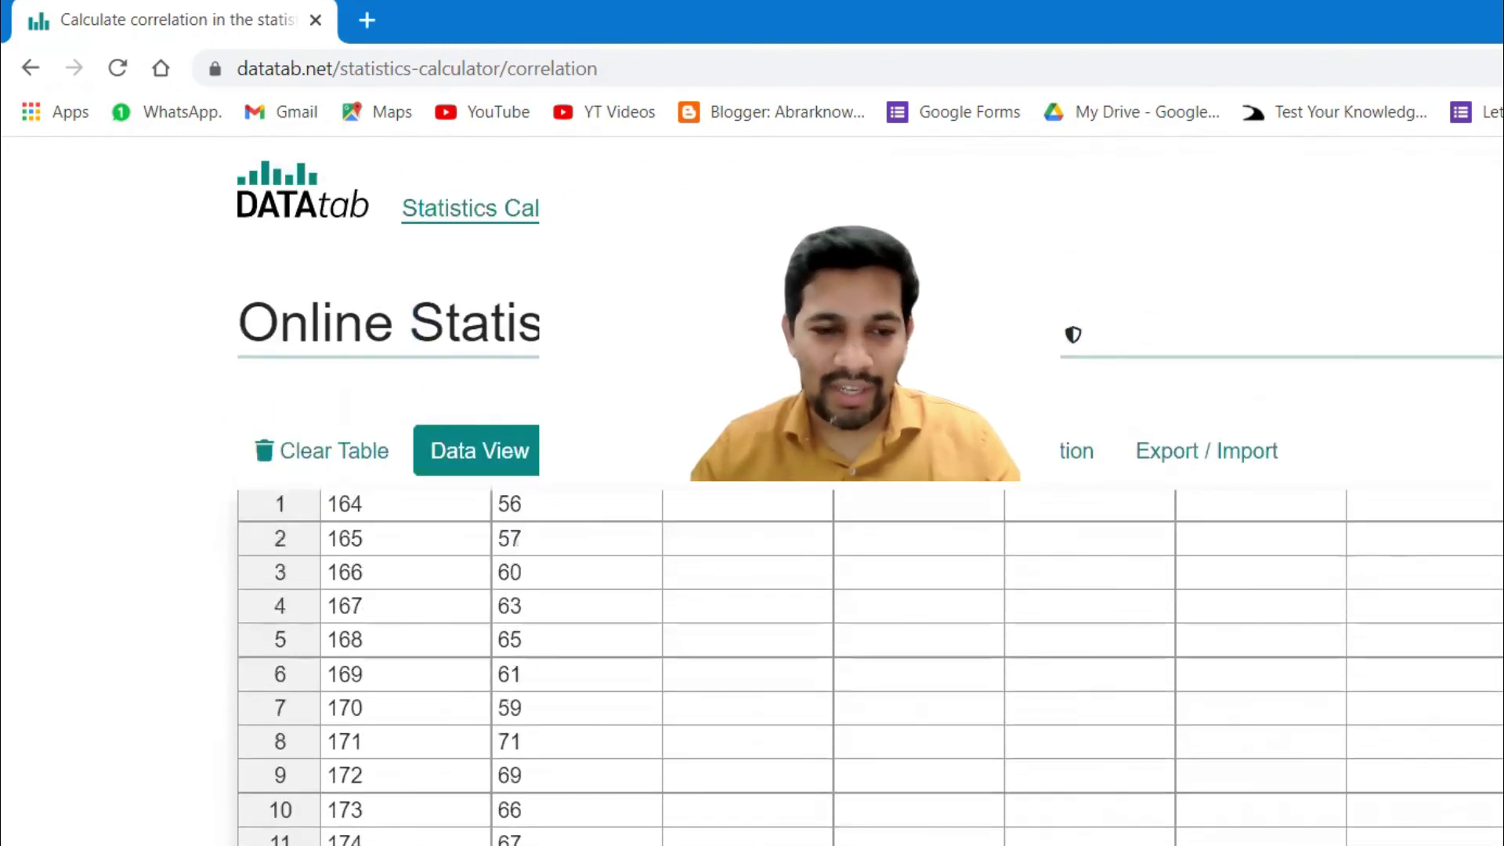
scroll(1131, 833, "down", 3)
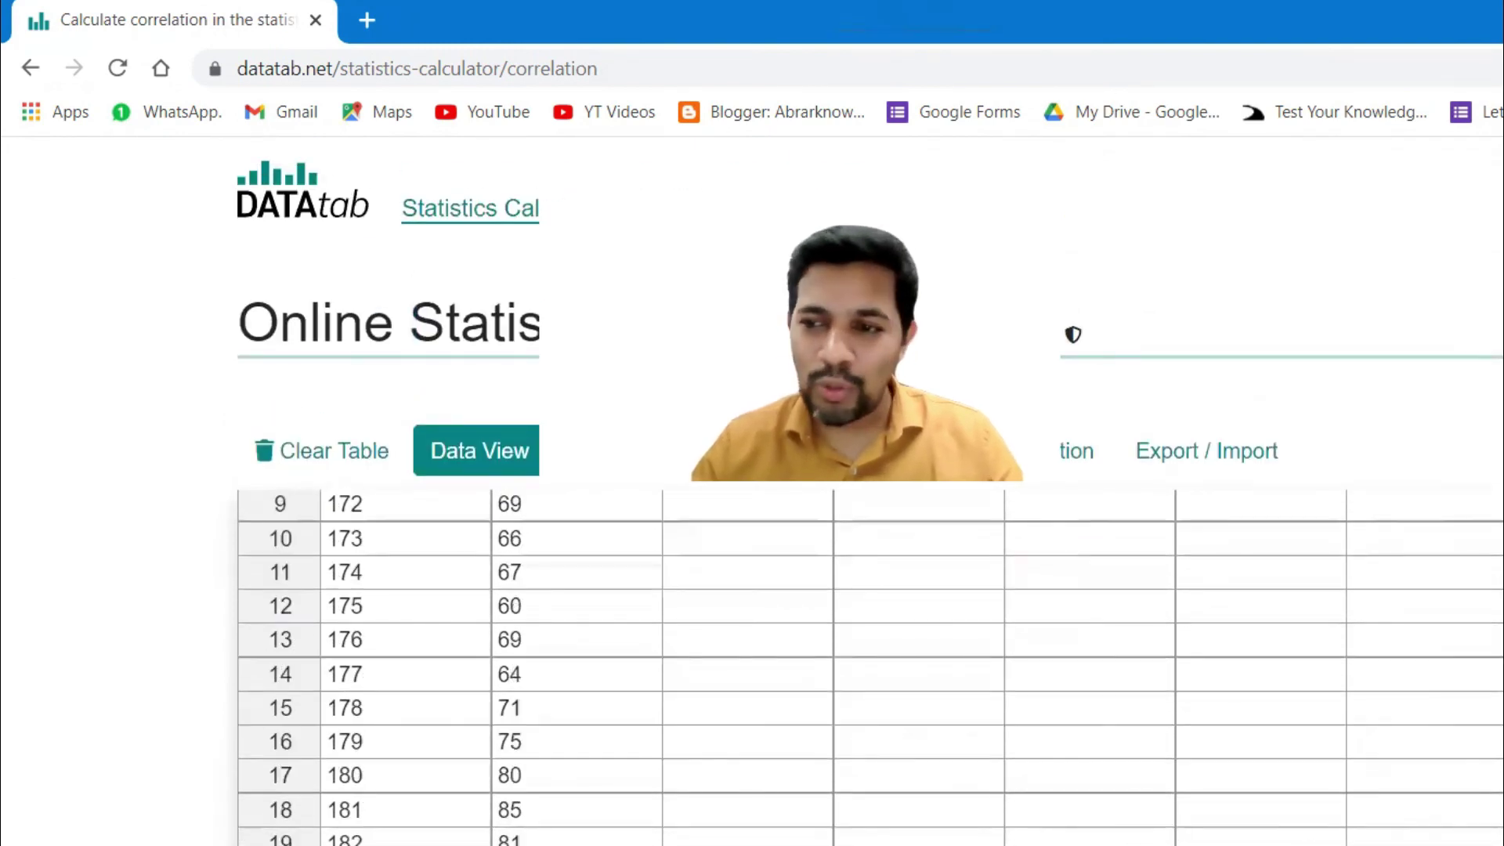
scroll(1308, 829, "down", 10)
scroll(870, 517, "down", 15)
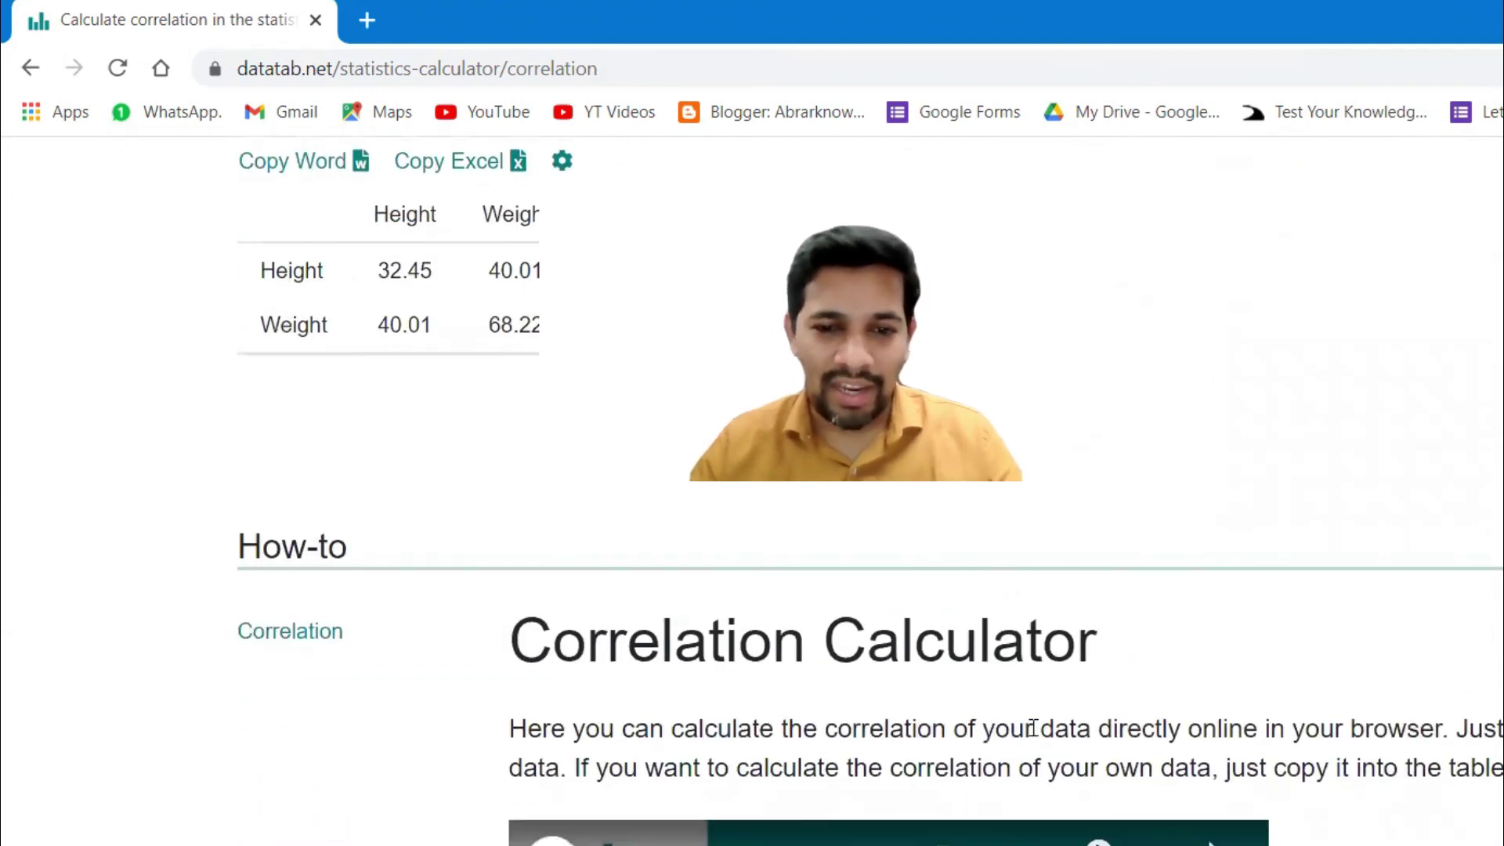
scroll(869, 517, "down", 10)
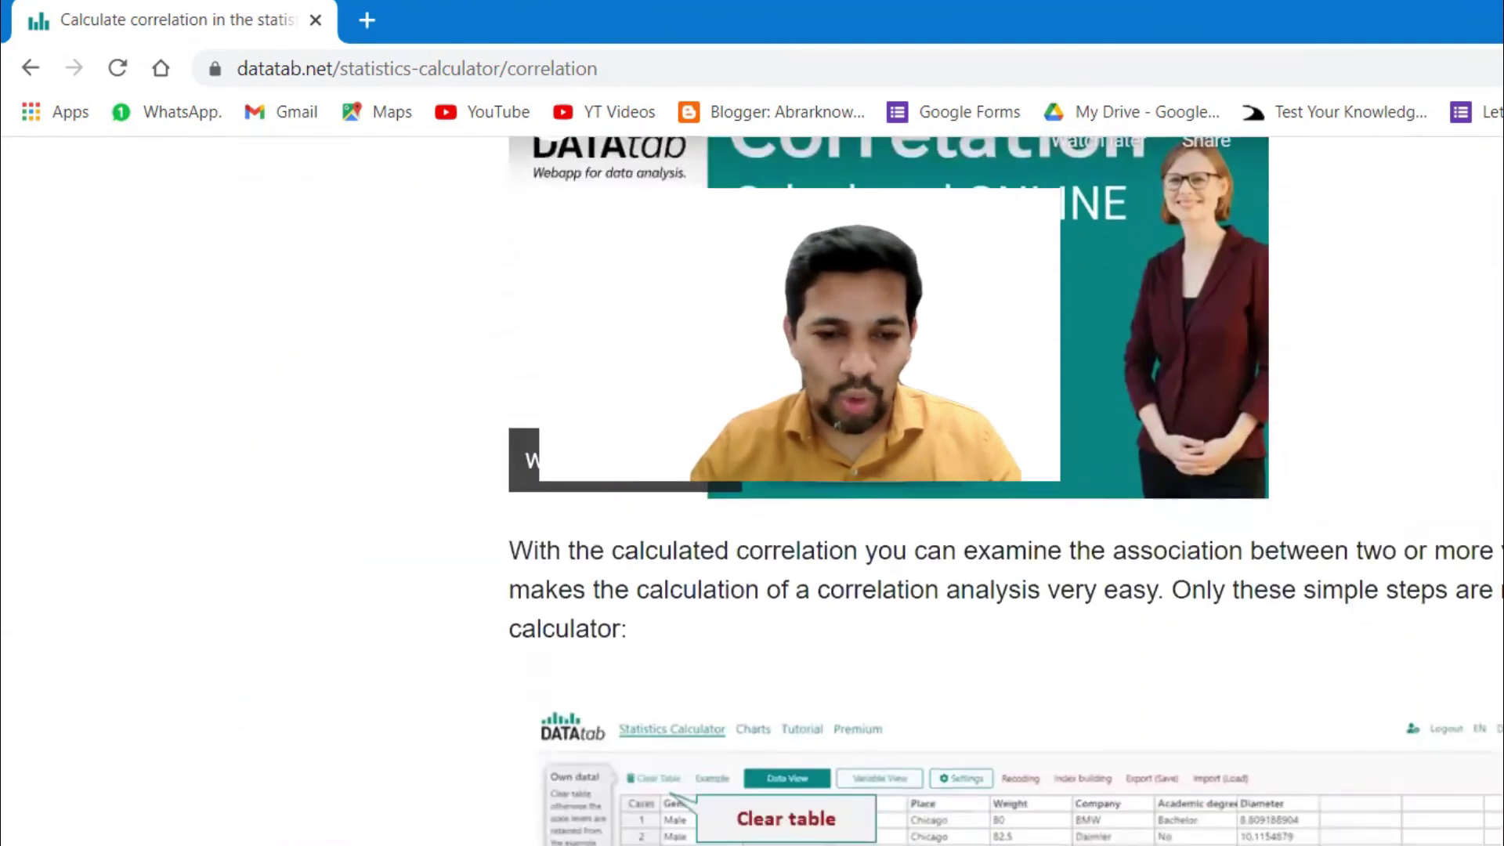
scroll(870, 517, "down", 7)
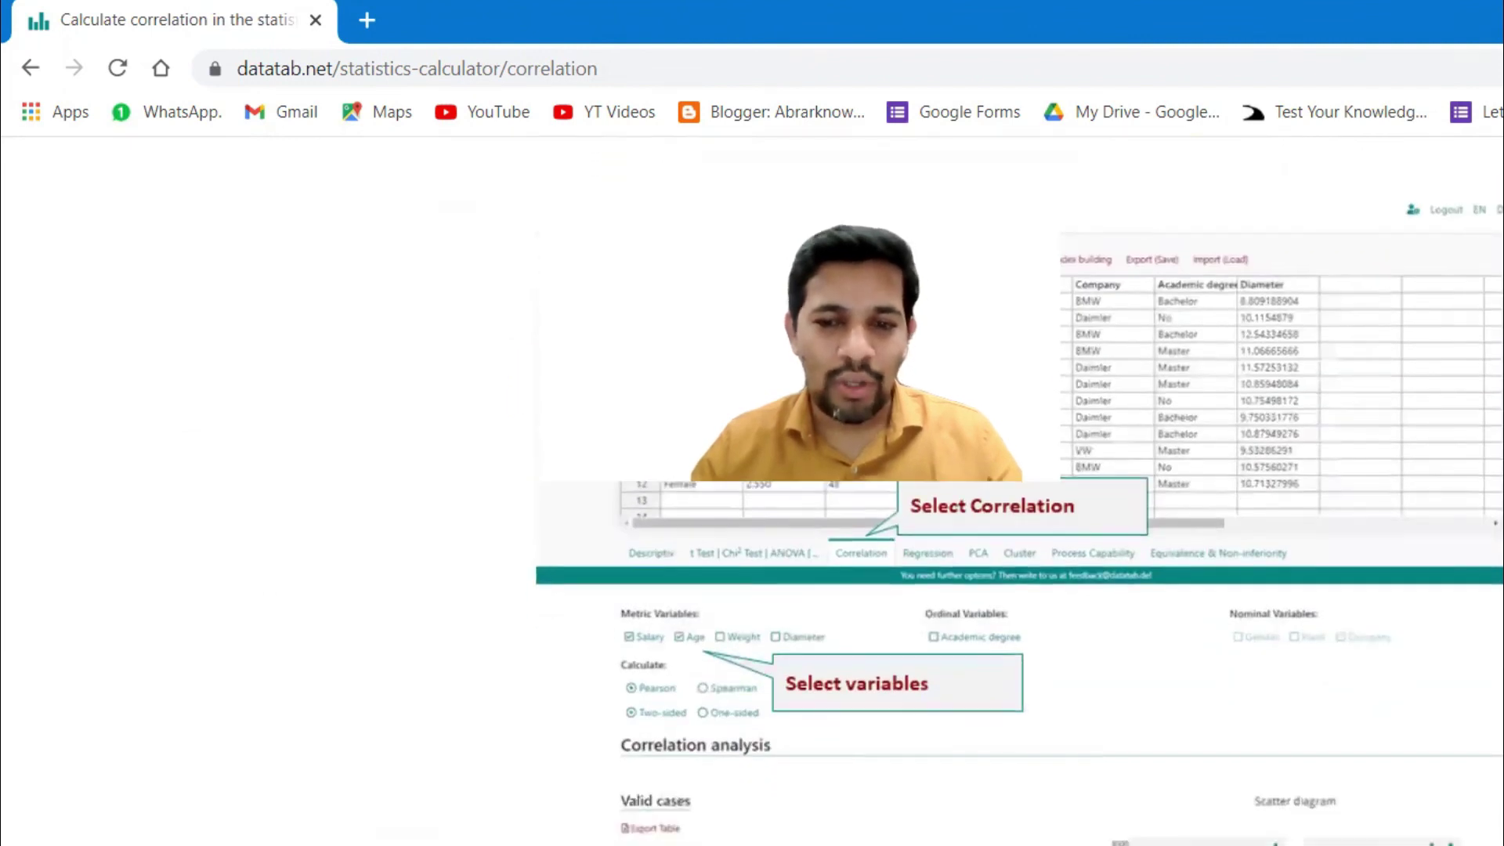
scroll(869, 517, "up", 20)
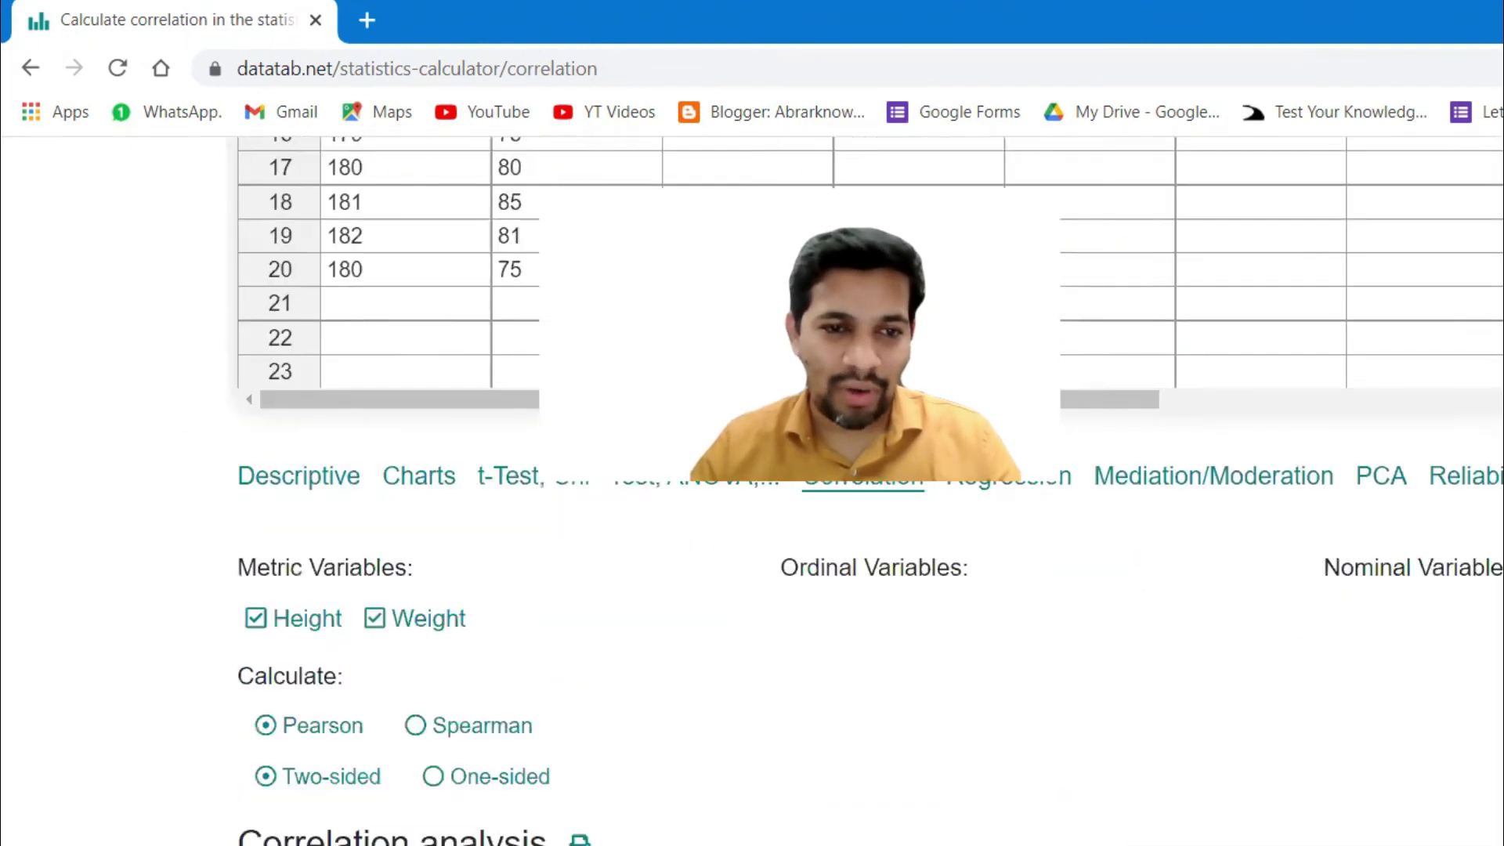
scroll(609, 532, "up", 1)
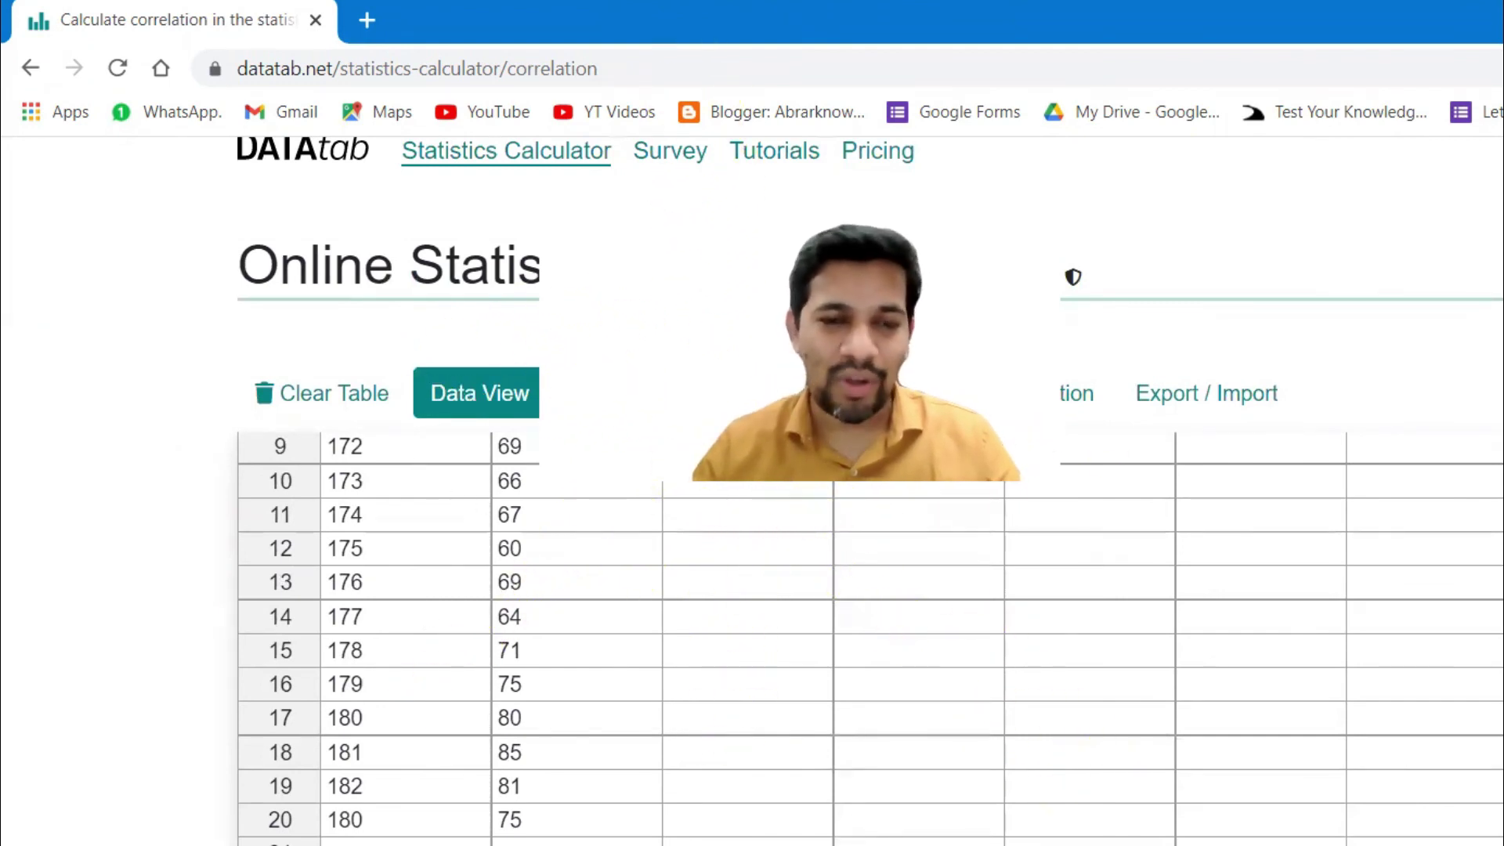
scroll(753, 486, "down", 3)
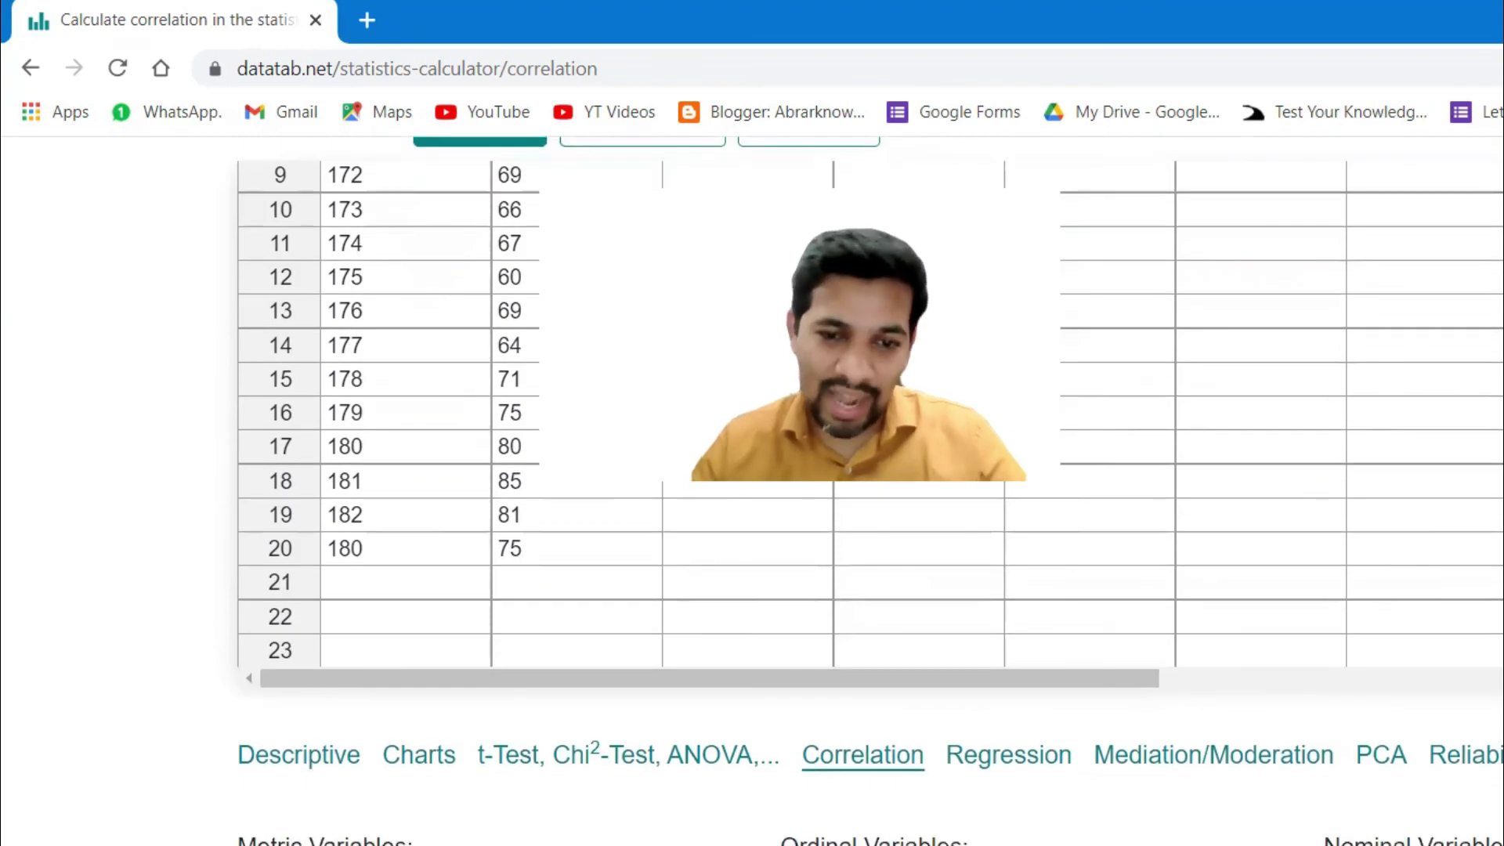